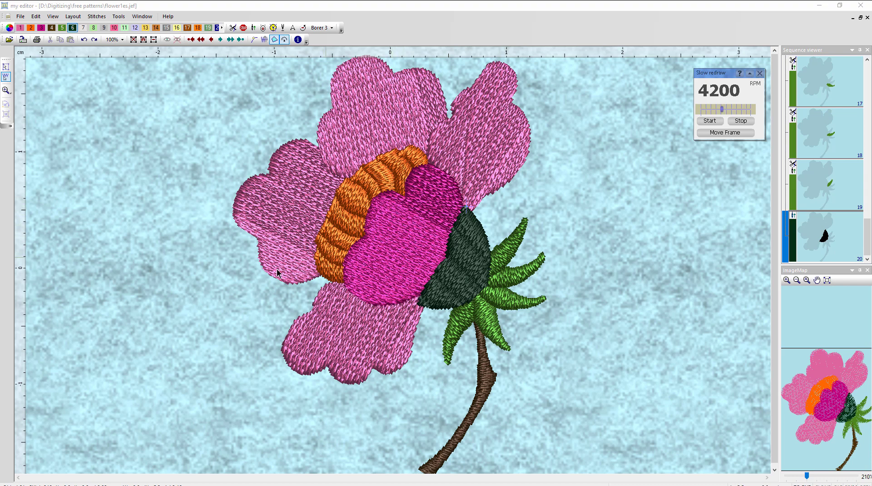
Close the flower1es.jef embroidery design without saving its changes and switch to the flower document in Inkscape.
left_click(229, 287)
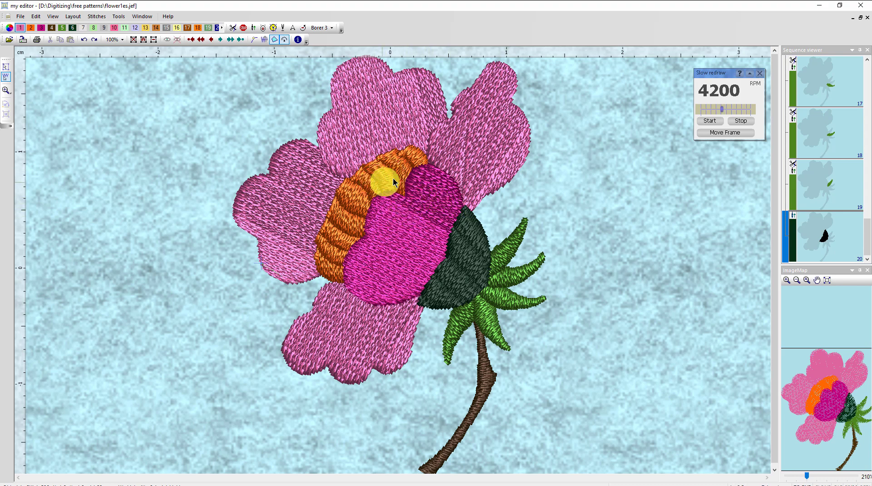
left_click(862, 8)
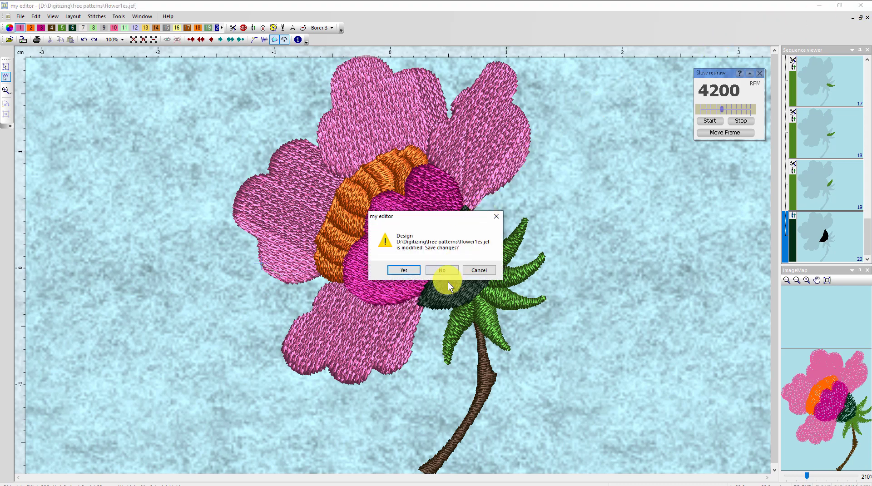
left_click(443, 271)
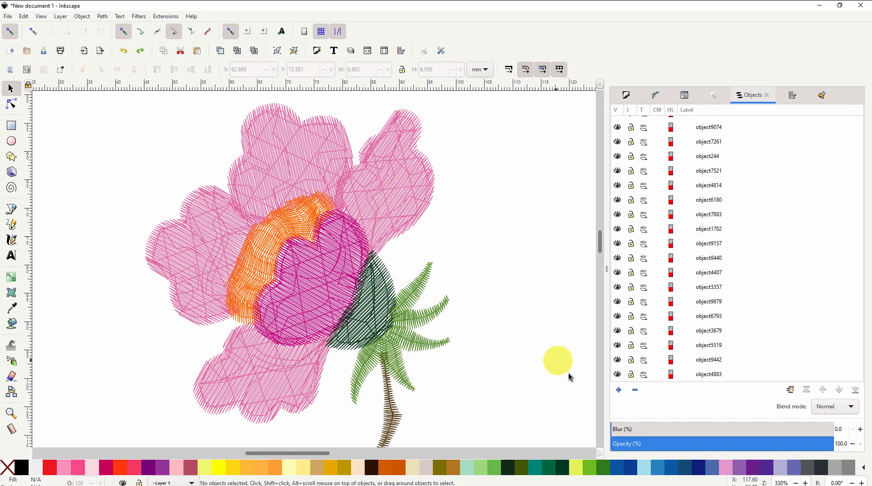
Examine the imported flower stitches and the scissor symbols by showing the trim commands layer and hiding it again.
left_click_drag(599, 239, 598, 248)
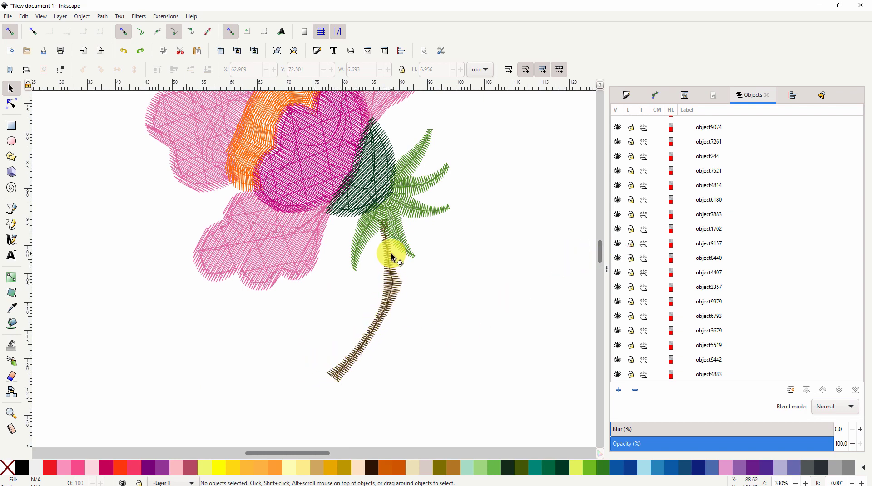
scroll(471, 256, "up", 4)
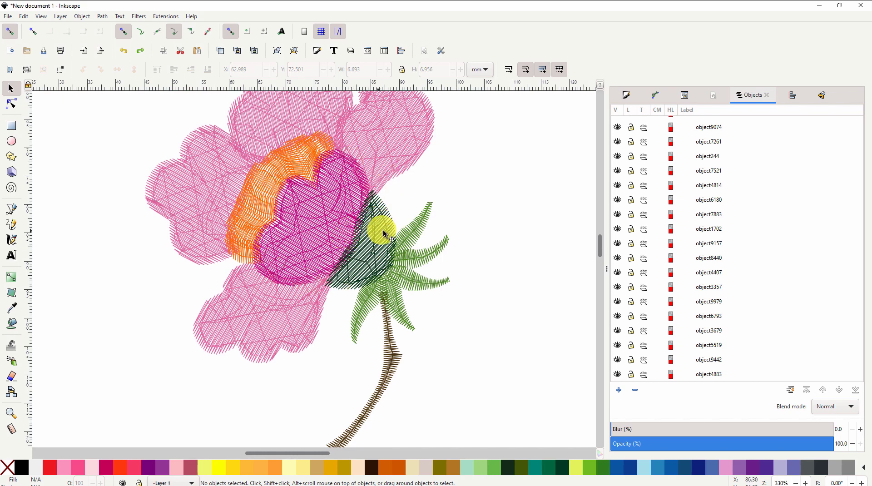
scroll(765, 260, "up", 3)
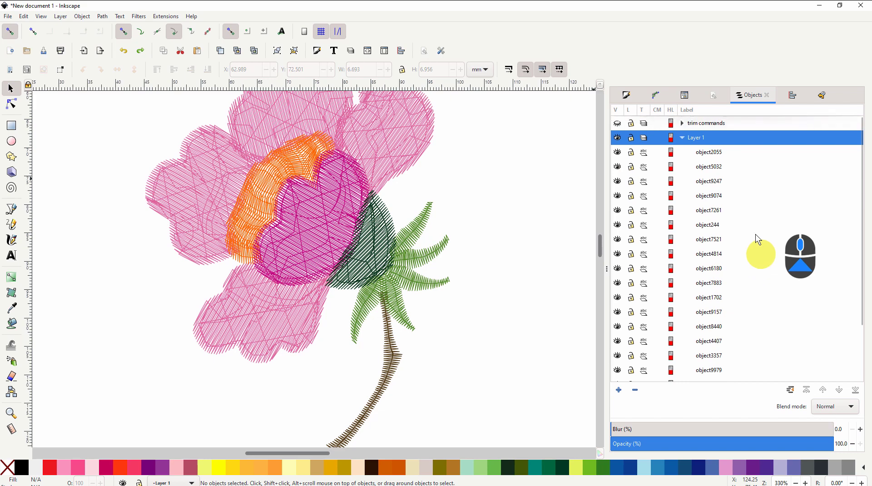
left_click(617, 123)
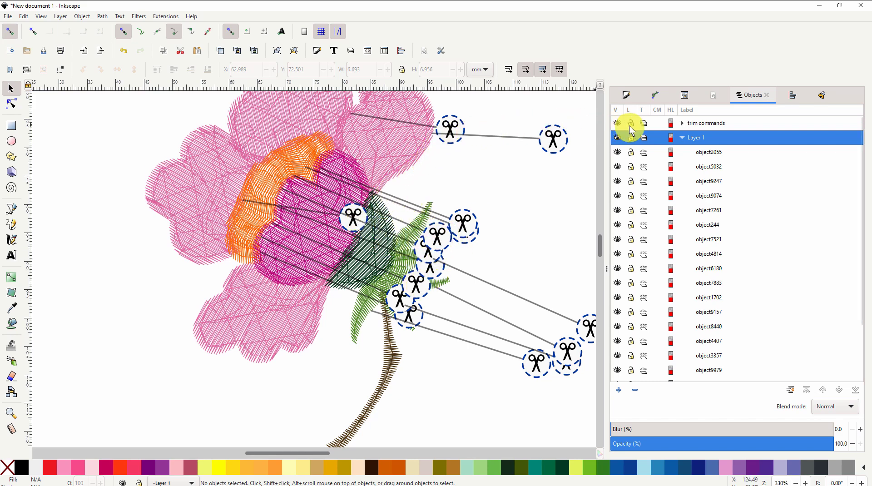
left_click(618, 124)
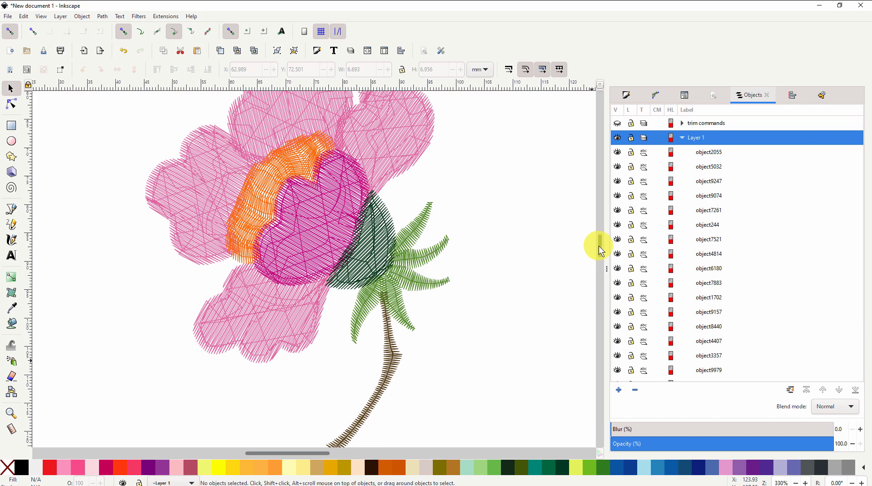
With snapping on, draw an open Pen path of straight segments along the left edge of the brown stem, from base to top.
left_click_drag(601, 247, 600, 252)
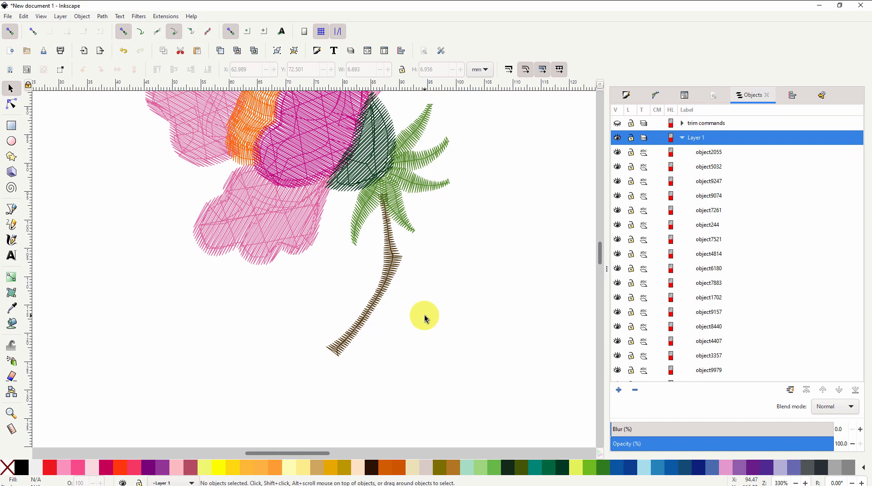
scroll(397, 273, "up", 1, "ctrl")
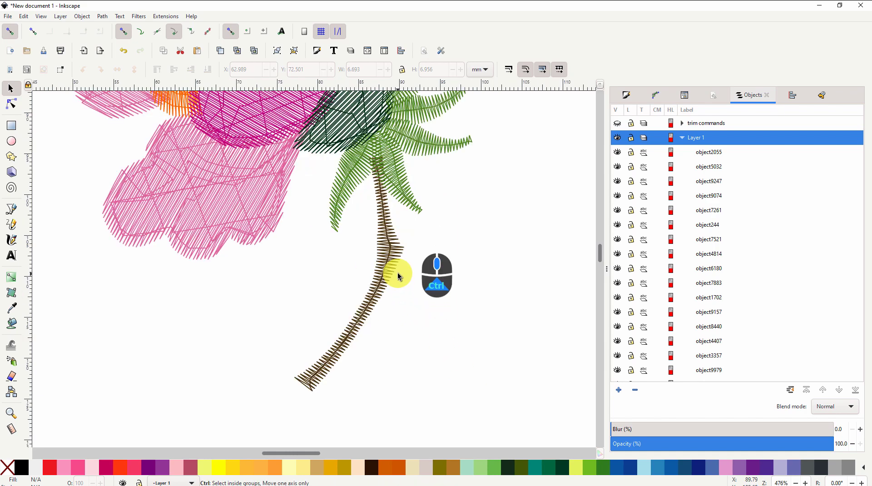
scroll(401, 247, "up", 1, "ctrl")
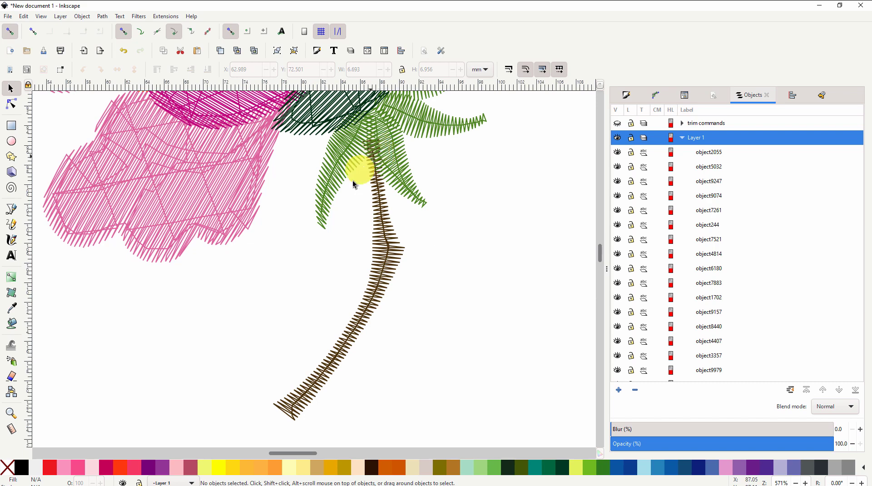
left_click(13, 211)
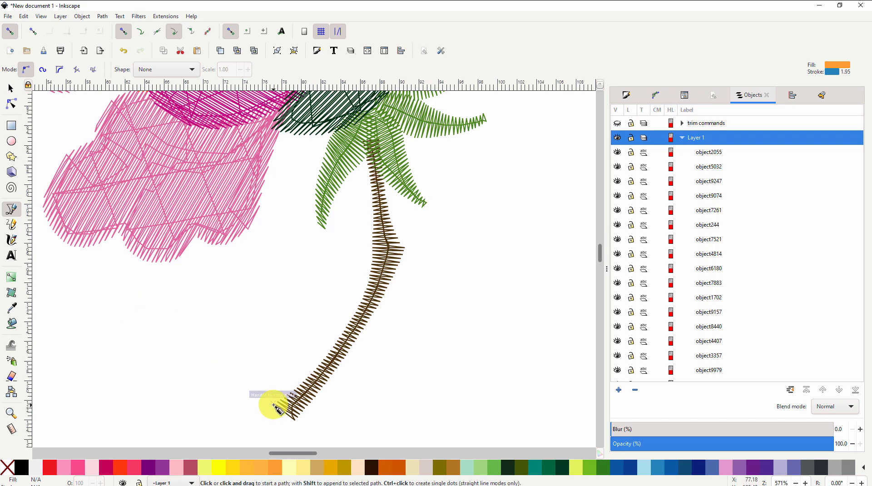
left_click(11, 35)
left_click(11, 36)
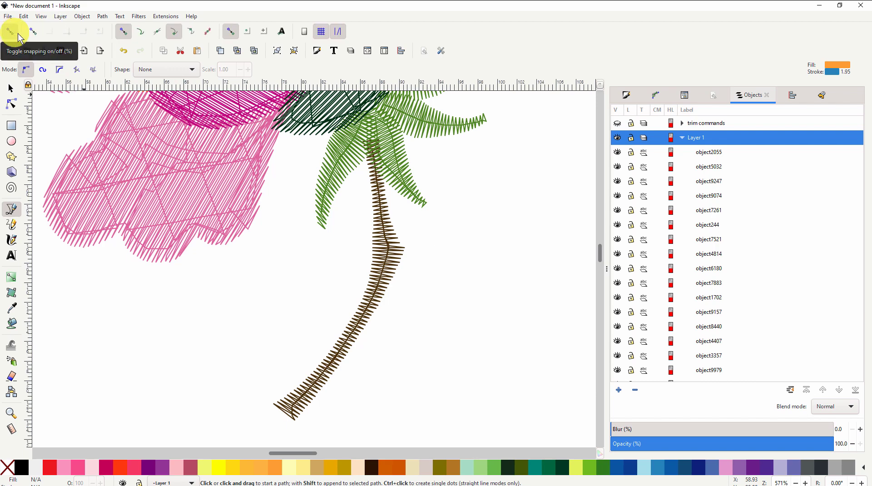
left_click(13, 33)
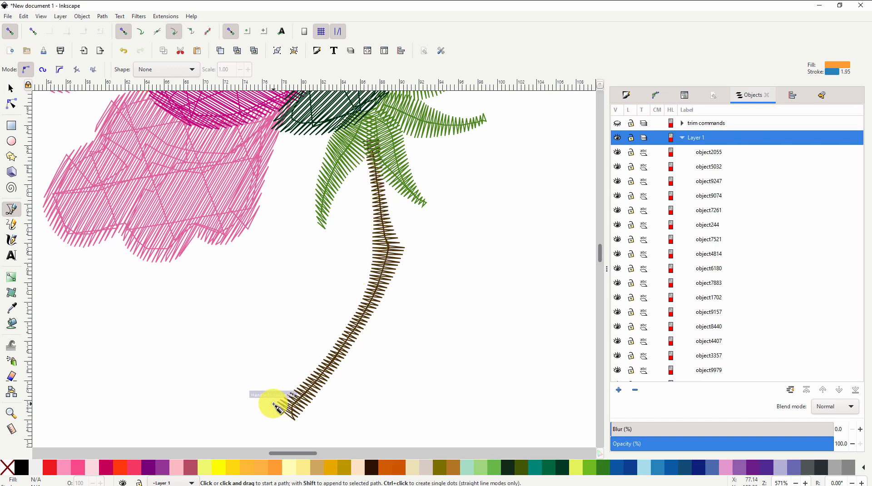
left_click(273, 403)
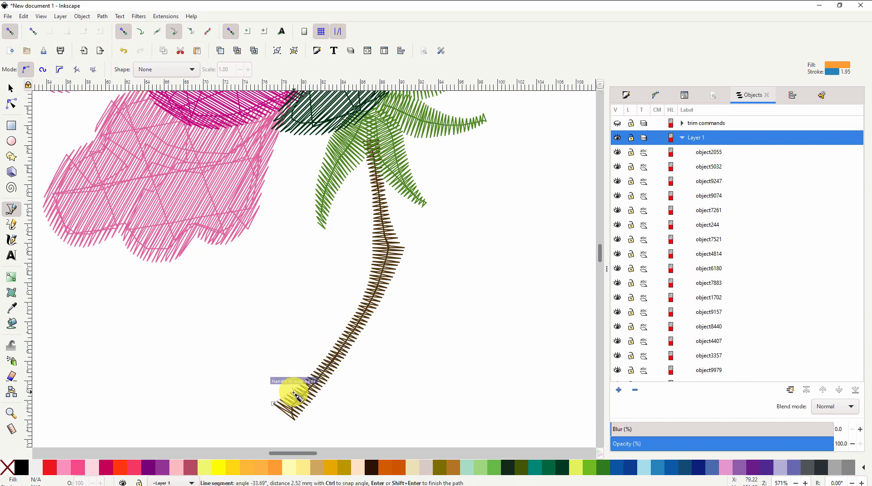
left_click(309, 373)
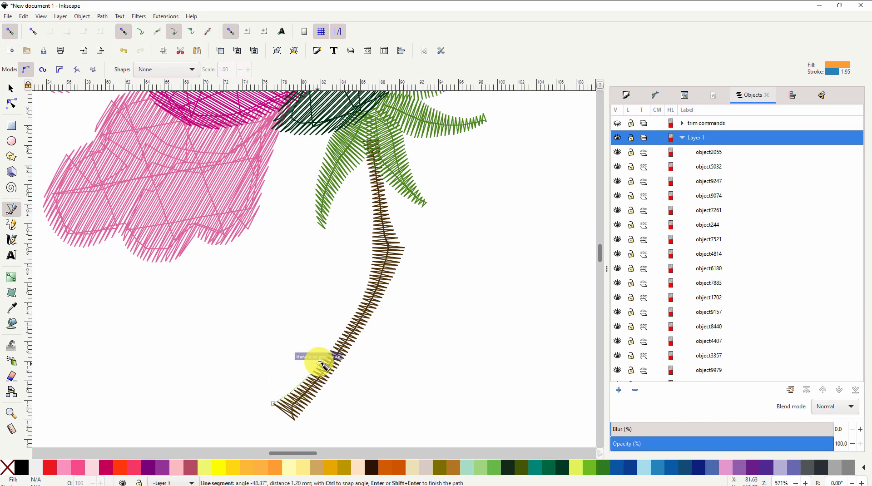
left_click(344, 331)
left_click(363, 299)
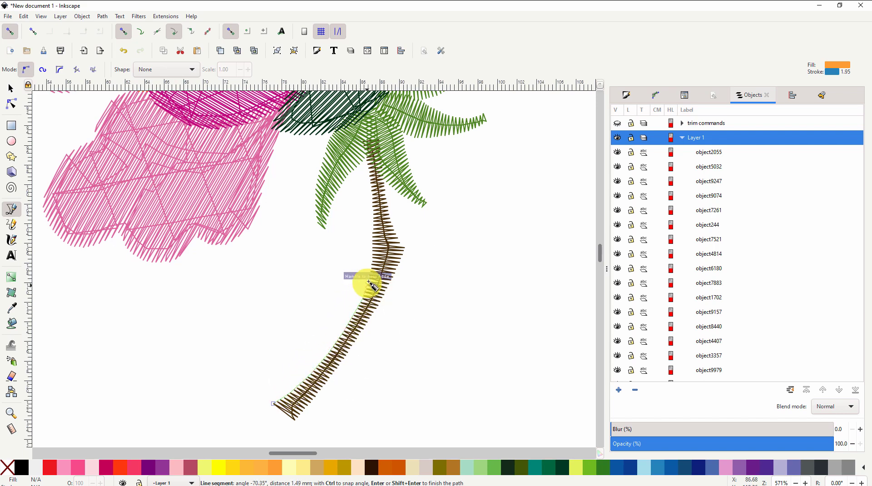
left_click(372, 236)
left_click(374, 207)
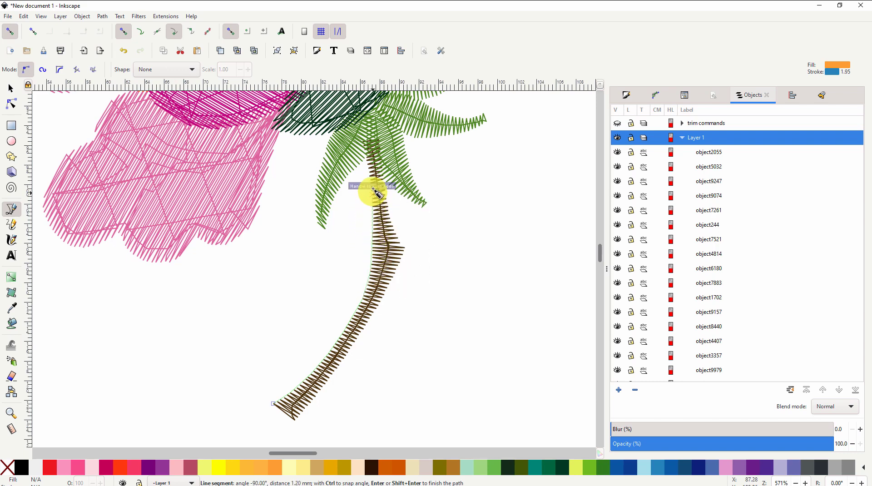
left_click(373, 183)
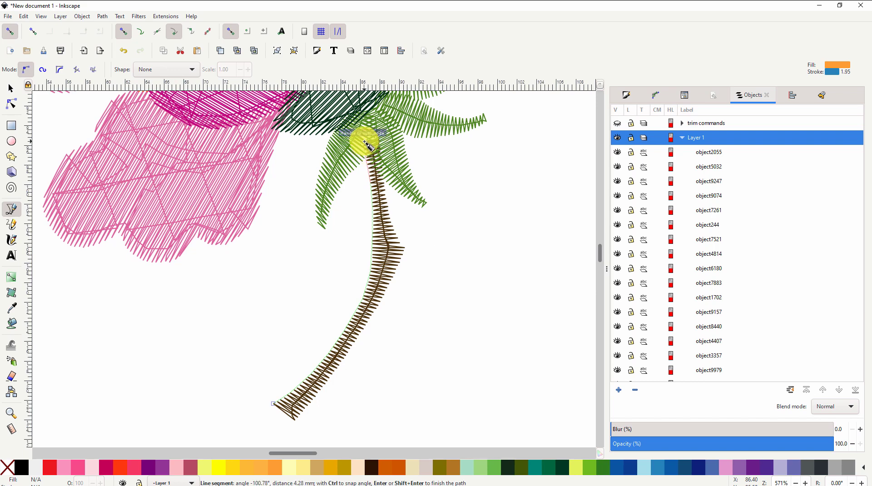
double_click(366, 144)
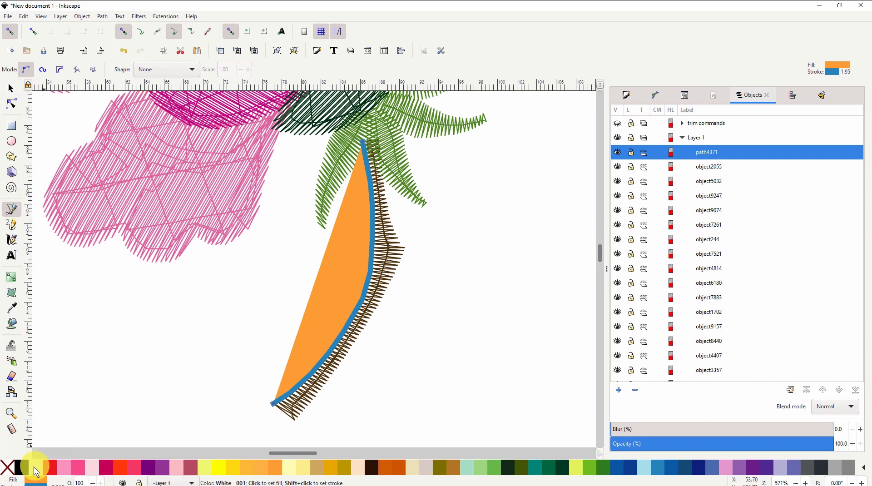
Remove the fill from the stem's left edge path and reduce its stroke width to 0.588.
left_click(9, 469)
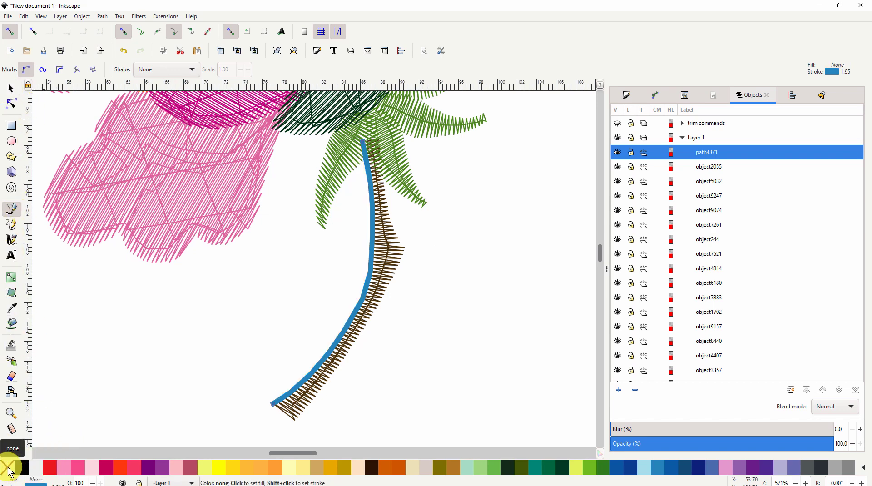
left_click_drag(58, 483, 99, 480)
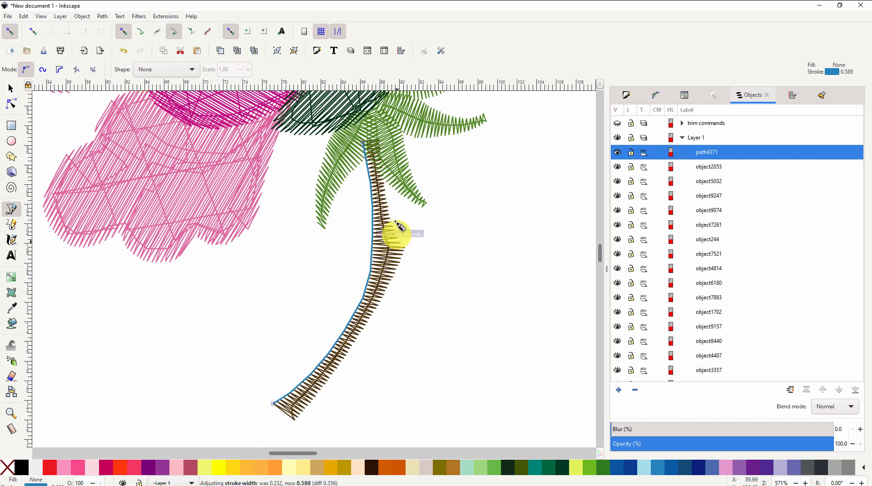
Draw a second open Pen path of straight segments along the right edge of the brown stem, from base to top.
left_click(295, 422)
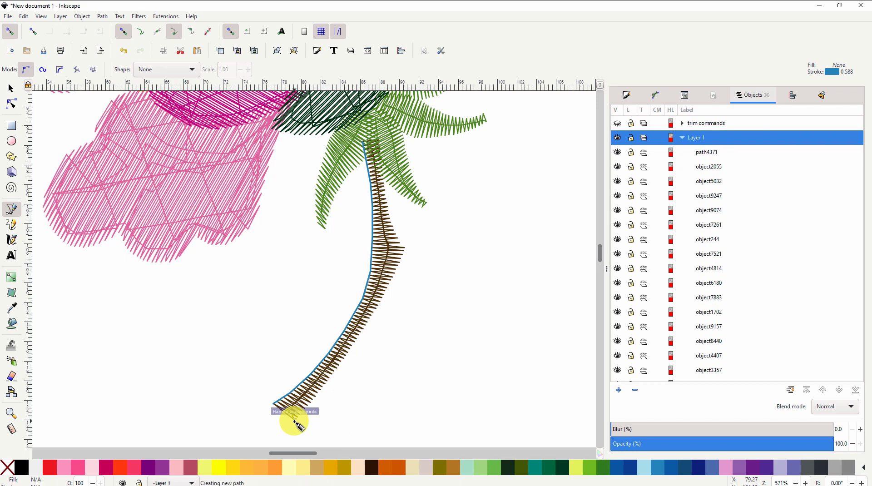
left_click(323, 385)
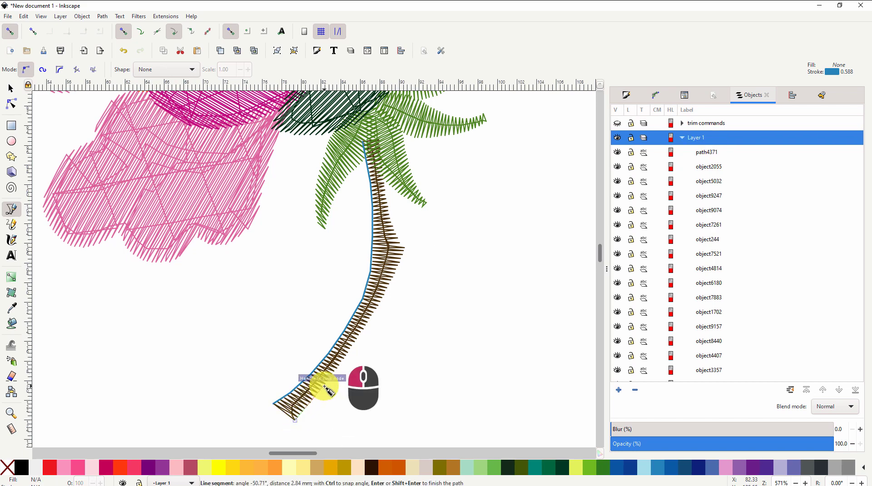
left_click(348, 346)
left_click(366, 321)
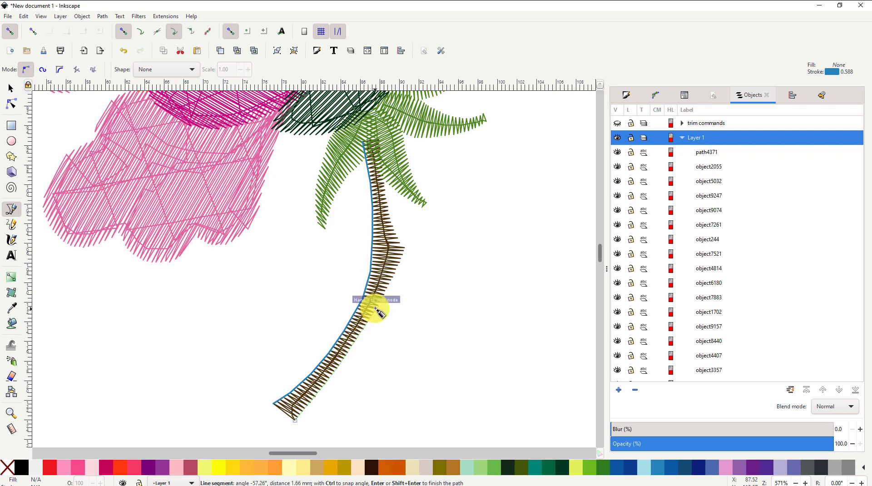
left_click(393, 276)
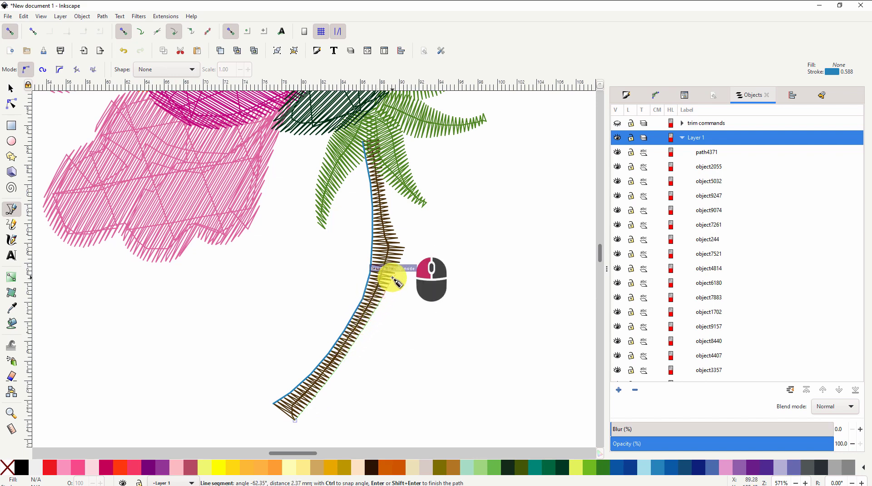
left_click(405, 248)
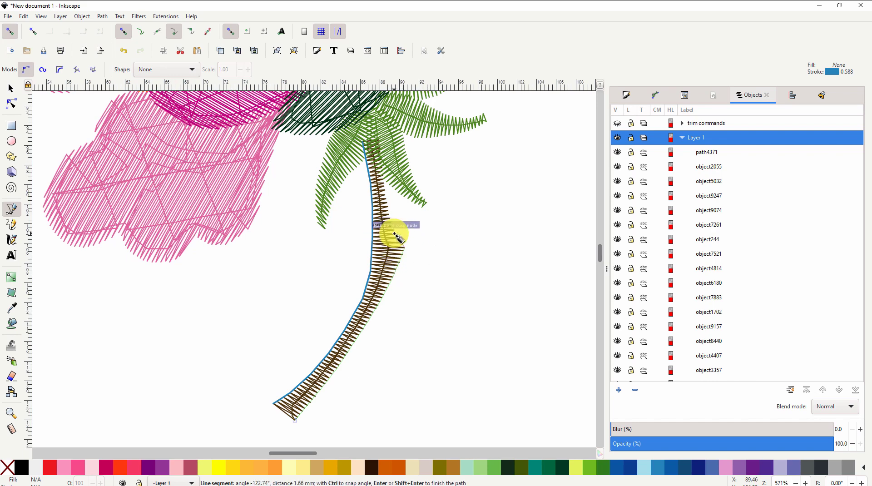
left_click(391, 212)
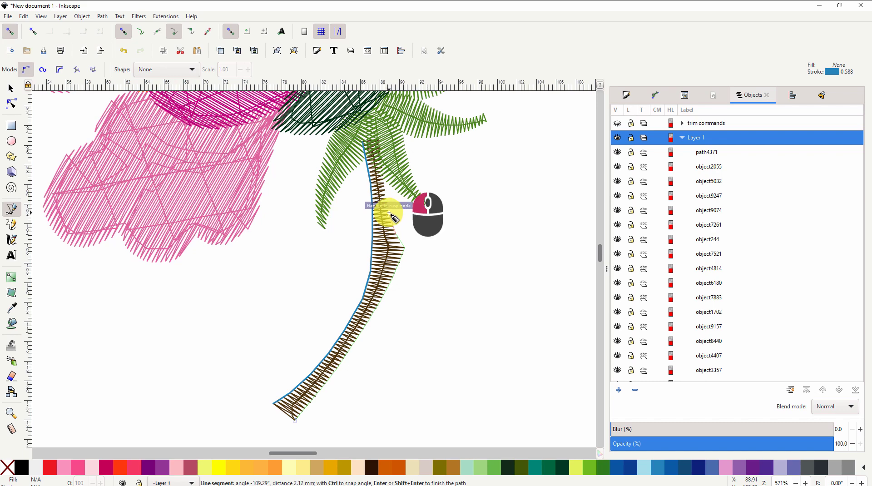
left_click(383, 184)
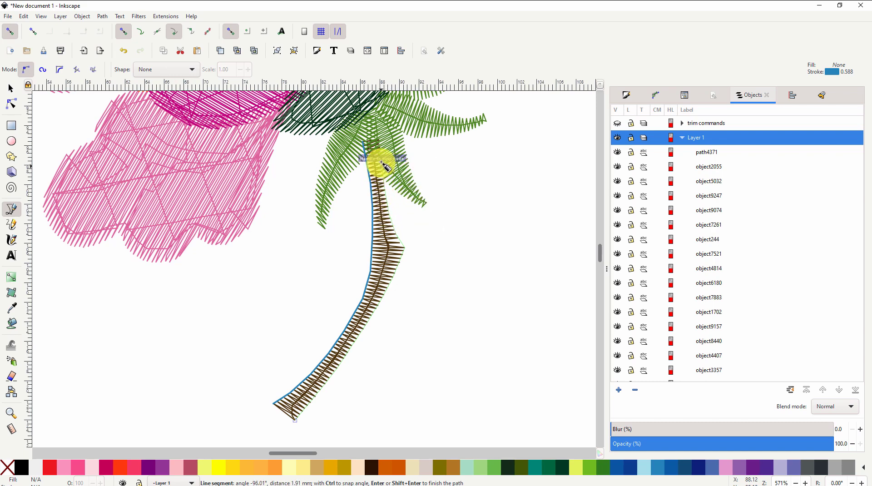
left_click(381, 163)
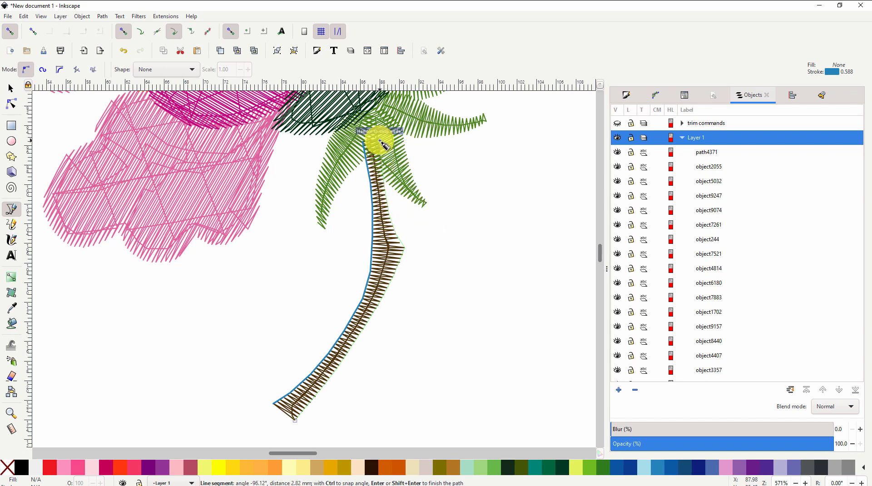
left_click(381, 142)
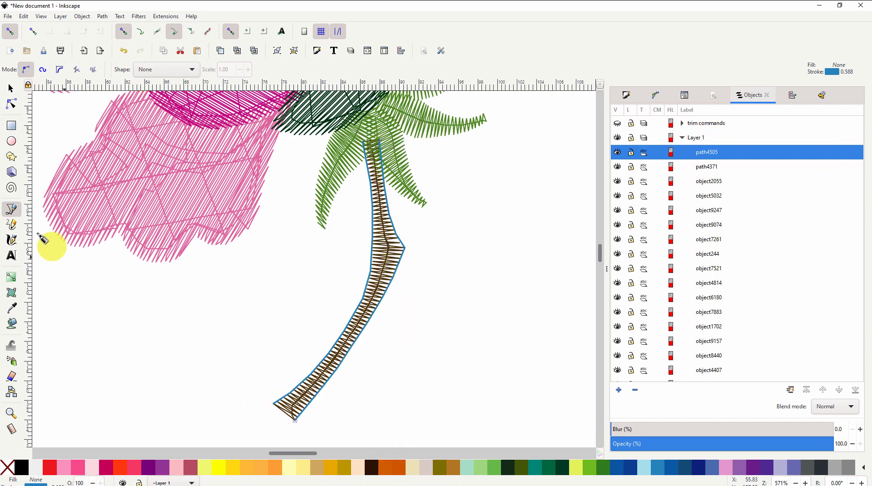
Draw five short Pencil lines across both stem edge paths as satin rungs, spaced from the base up to the leaves.
left_click(12, 225)
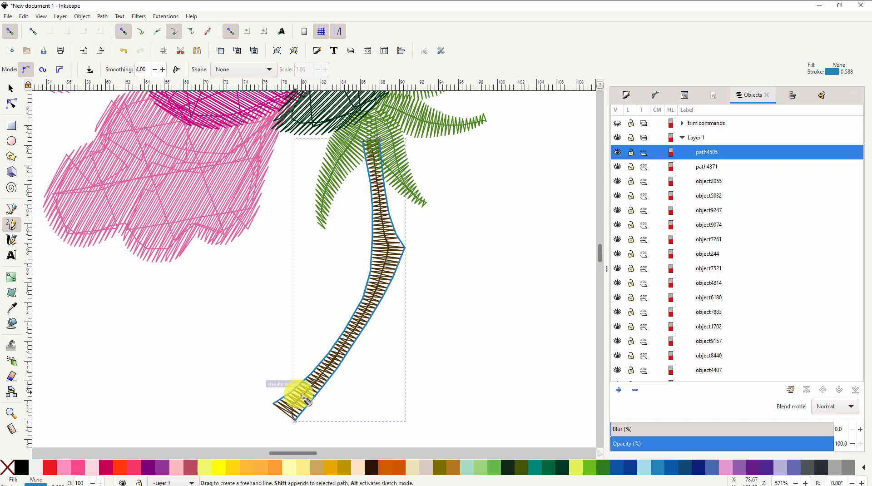
left_click_drag(279, 380, 322, 414)
left_click_drag(332, 332, 367, 350)
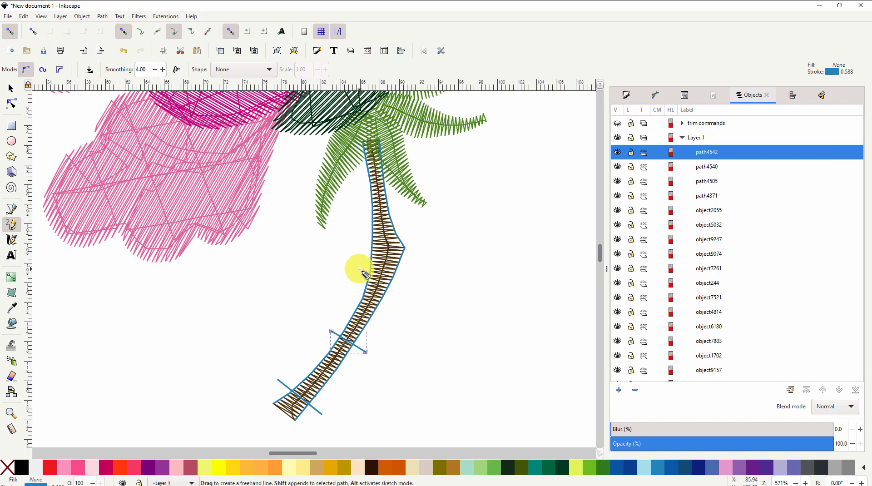
left_click_drag(361, 269, 407, 274)
mouse_move(362, 230)
left_mouse_down()
mouse_move(401, 234)
mouse_move(404, 227)
left_mouse_up()
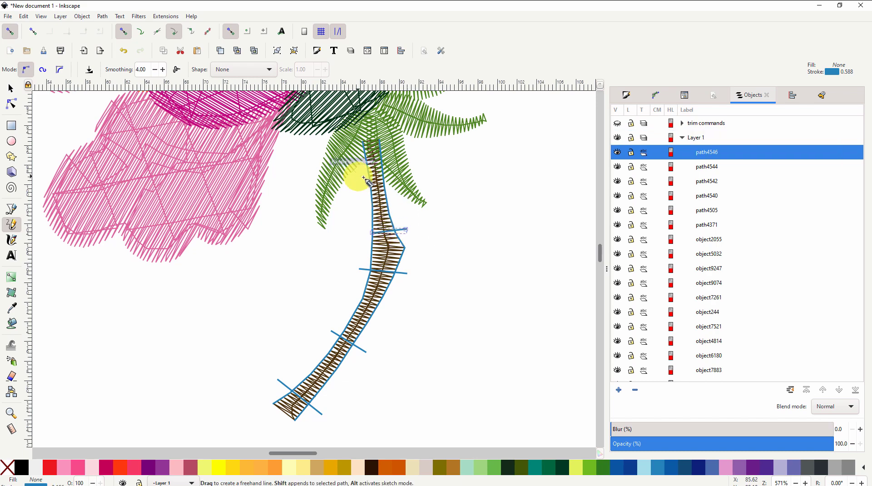
left_click_drag(363, 181, 389, 180)
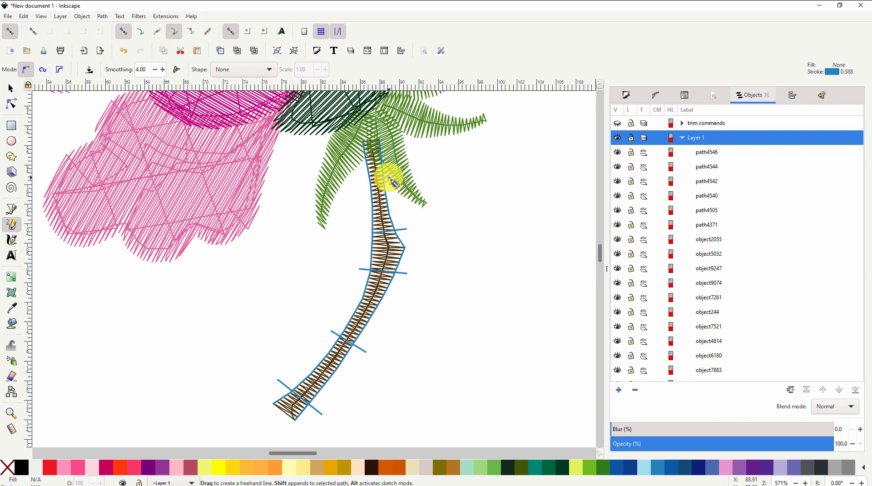
Draw the topmost satin rung near the leaves and, with snapping off, move its end nodes so it crosses both stem edge paths.
left_click_drag(390, 179, 389, 179)
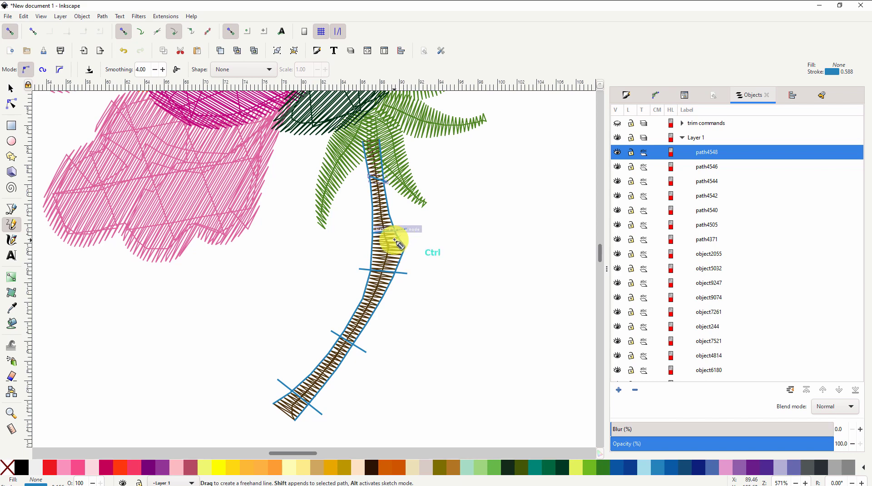
scroll(396, 195, "up", 2)
scroll(375, 141, "up", 2)
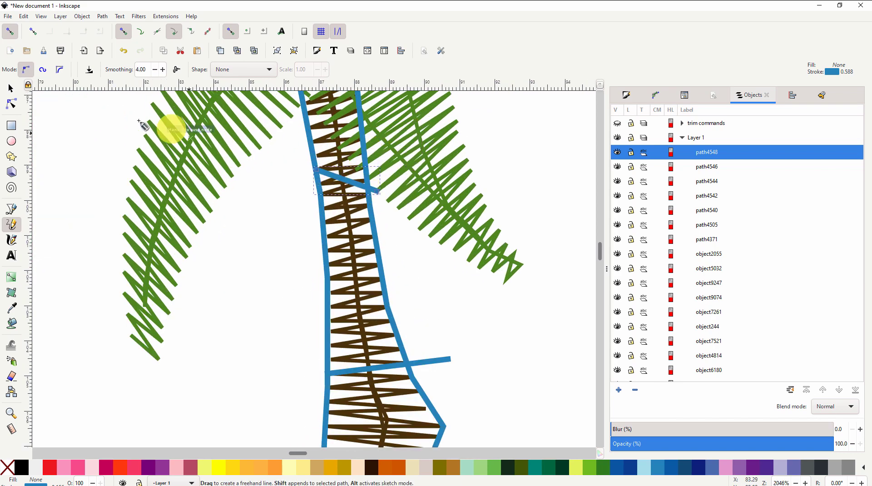
left_click(10, 90)
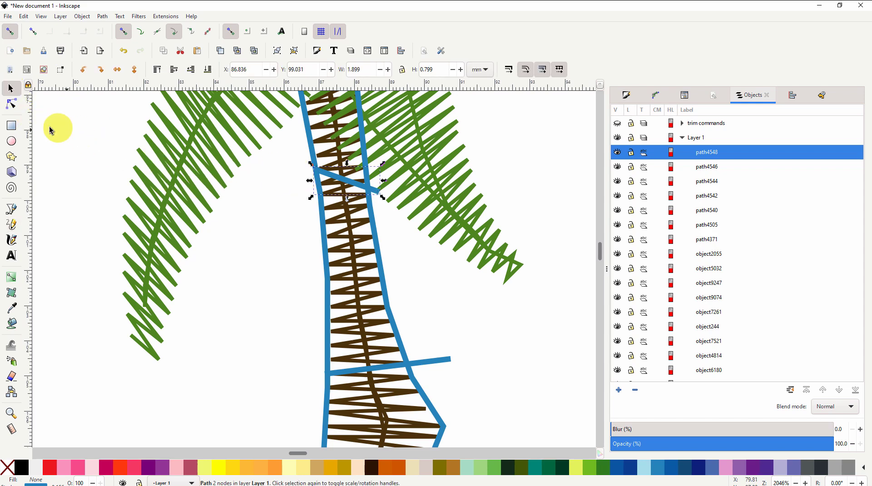
left_click(12, 104)
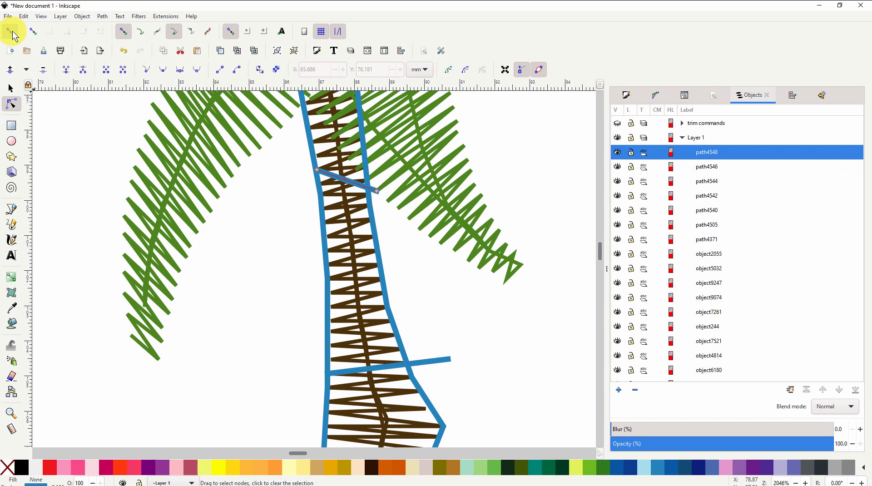
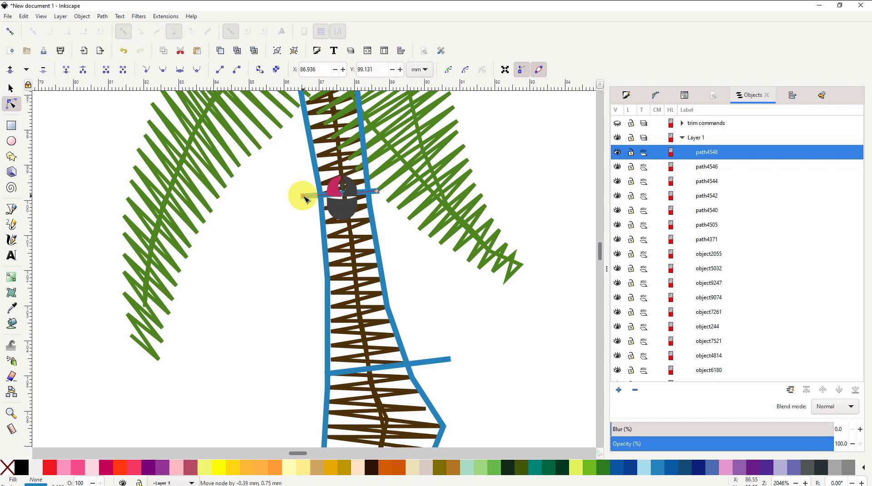
left_click(380, 189)
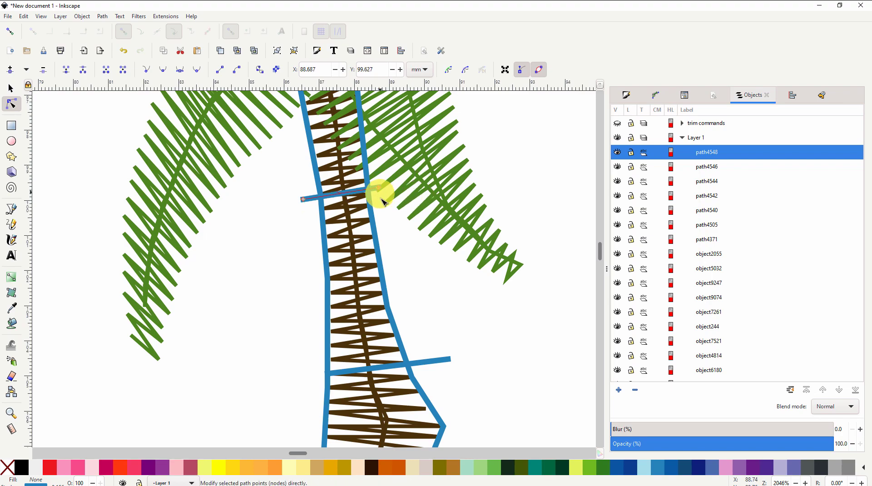
Combine the two stem edge paths and all five rungs into a single path.
scroll(425, 267, "down", 5)
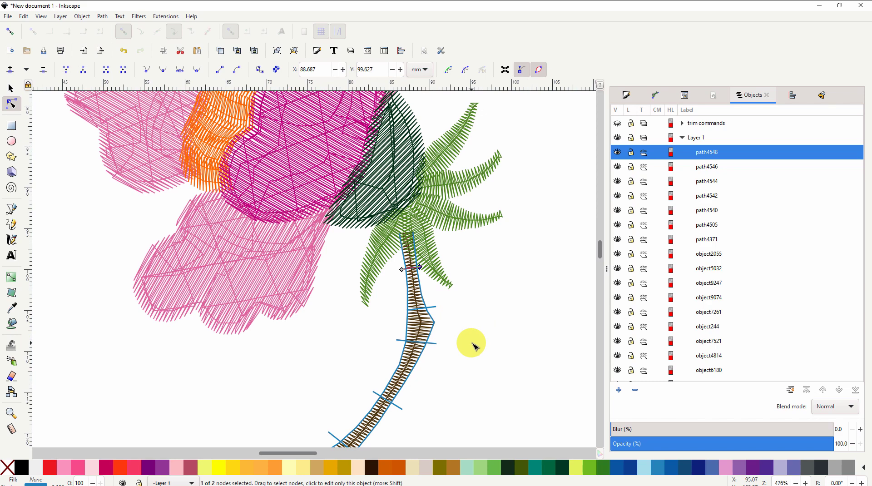
scroll(486, 346, "down", 3)
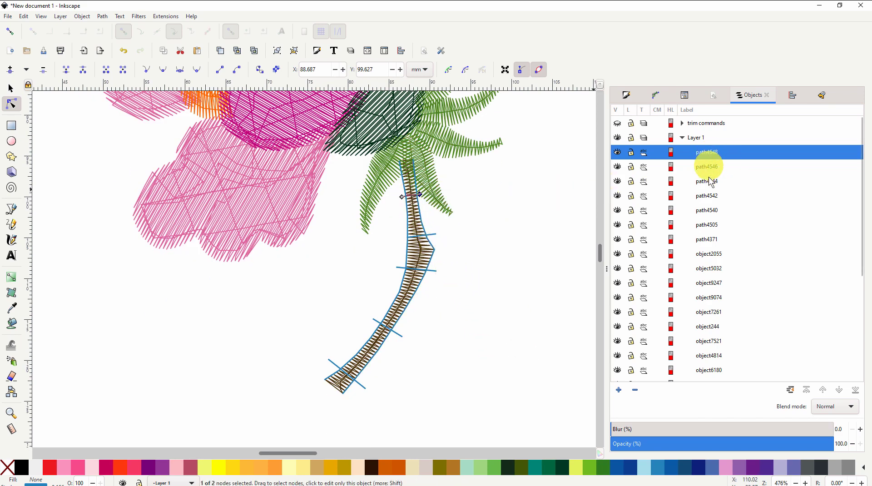
left_click(706, 241, "shift")
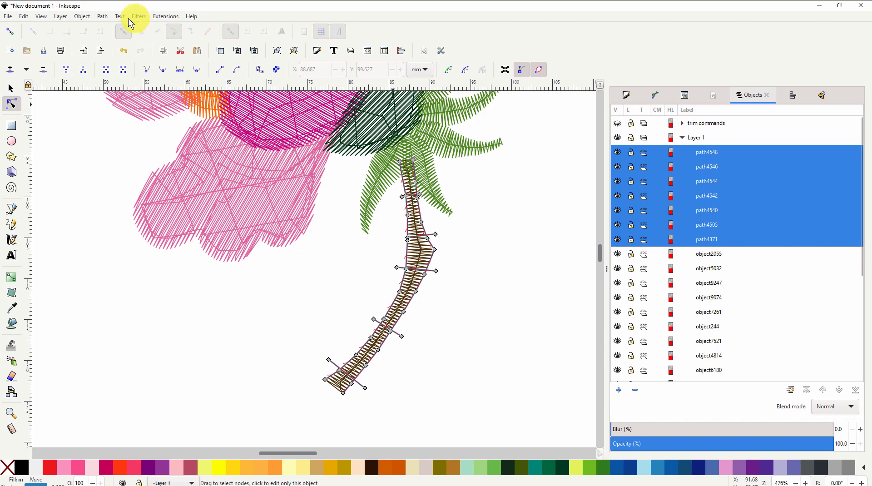
left_click(104, 17)
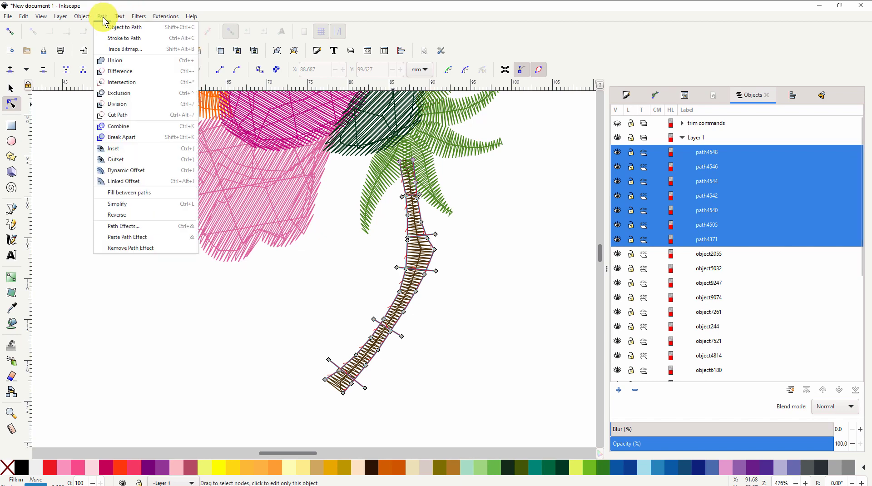
left_click(119, 130)
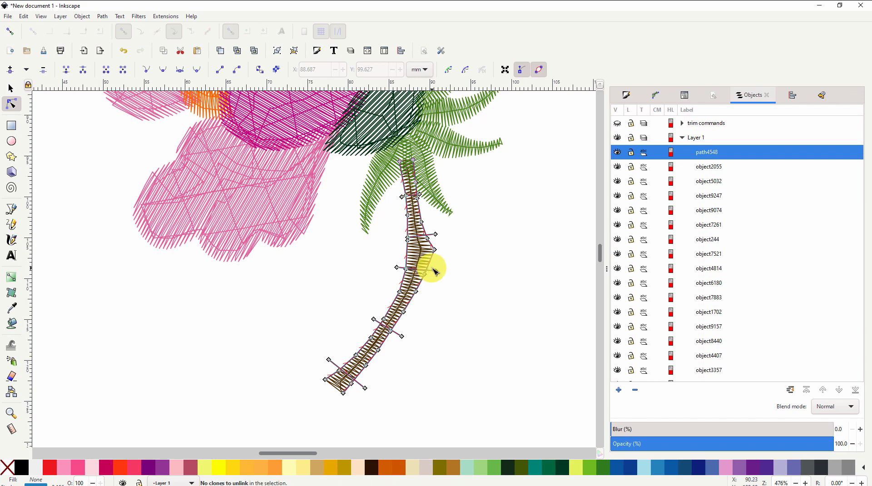
mouse_move(426, 269)
left_mouse_down()
mouse_move(474, 331)
mouse_move(432, 255)
left_mouse_up()
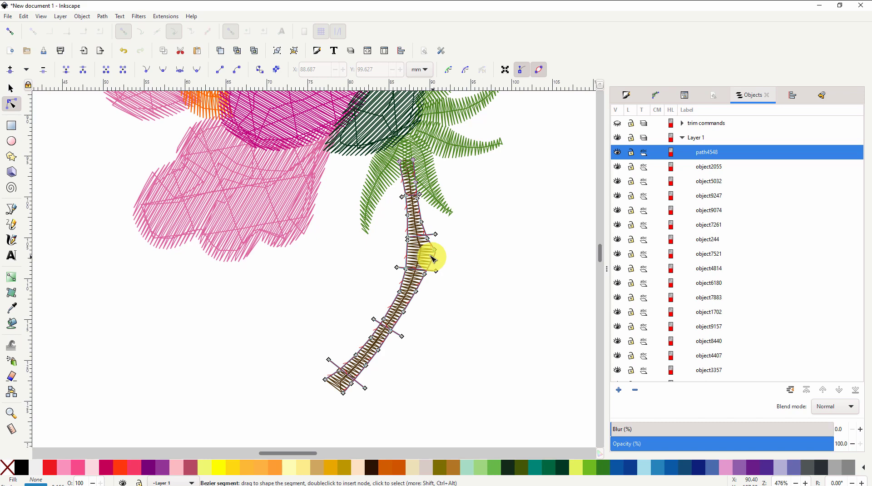
left_click(25, 17)
left_click(42, 27)
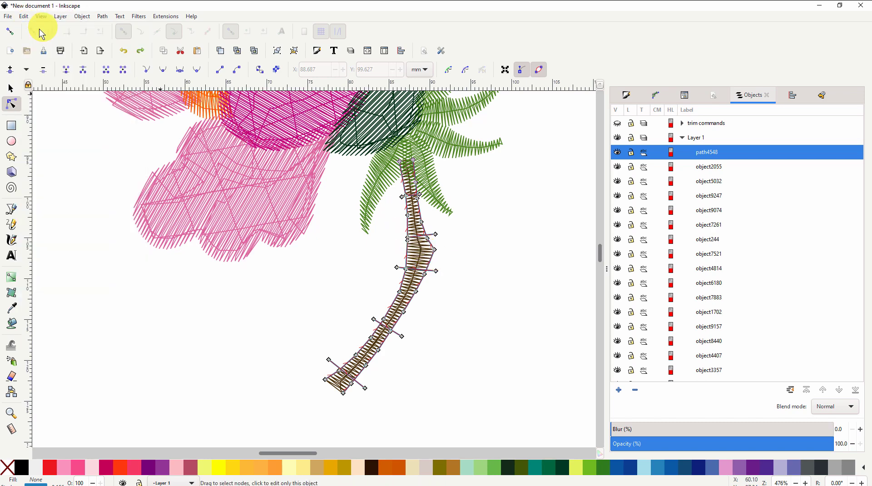
Move the combined satin path into the empty space right of the original brown stem, to about X 90.482, Y 99.014 mm.
left_click(11, 90)
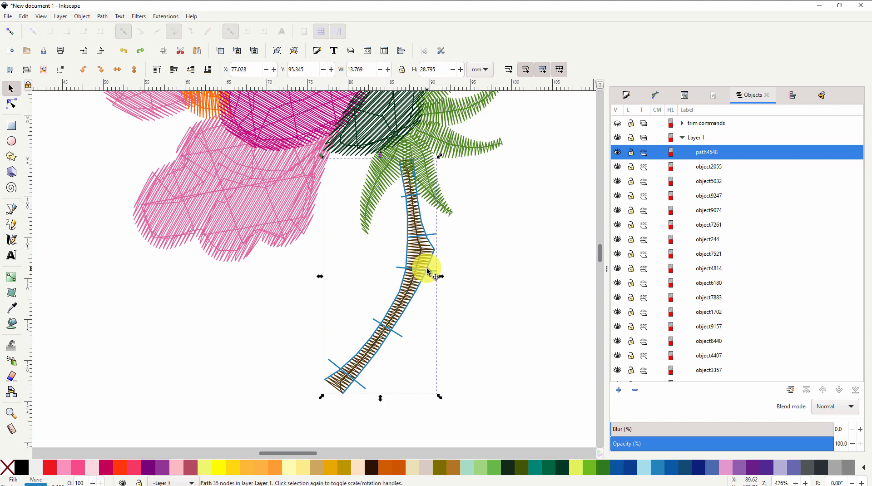
left_click_drag(431, 274, 543, 306)
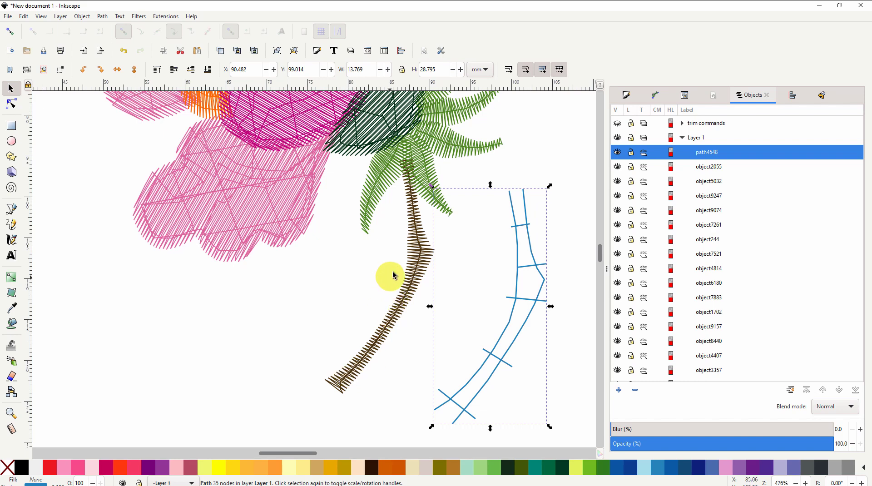
left_click_drag(396, 233, 343, 326)
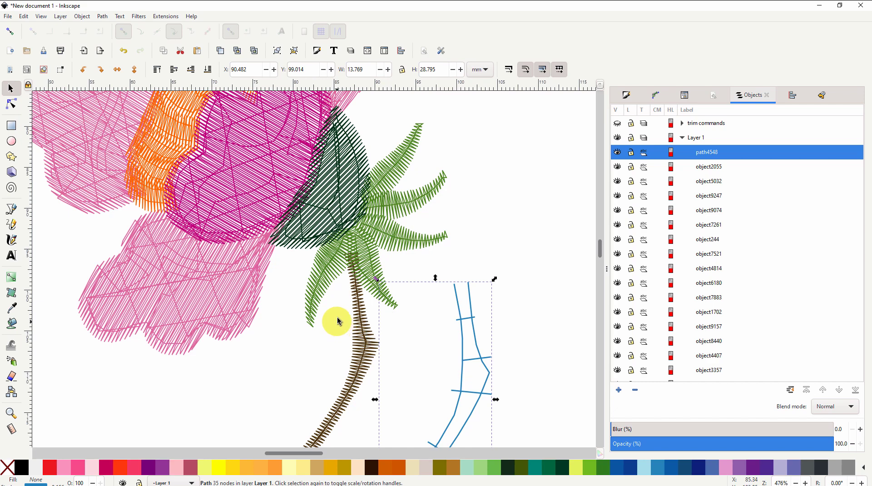
Move the green leaf just left of the stem into the empty space below the pink petal, to about X 61.737, Y 109.697 mm.
left_click(323, 278)
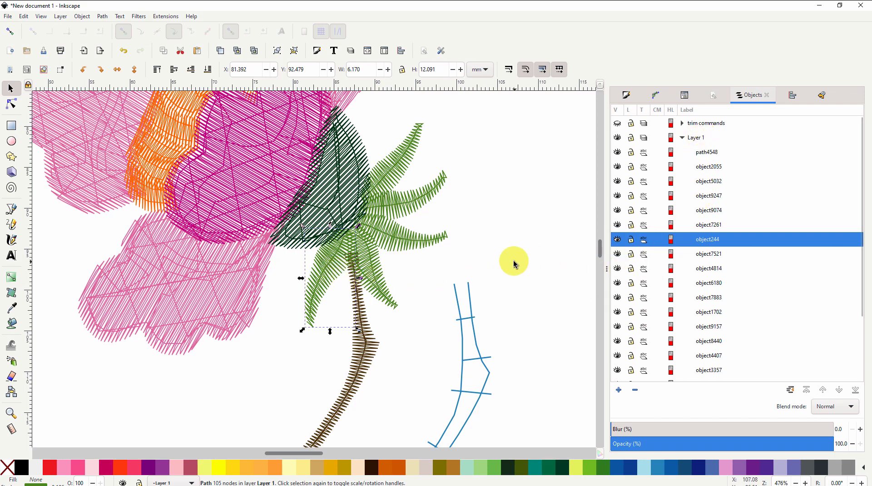
scroll(514, 253, "down", 3)
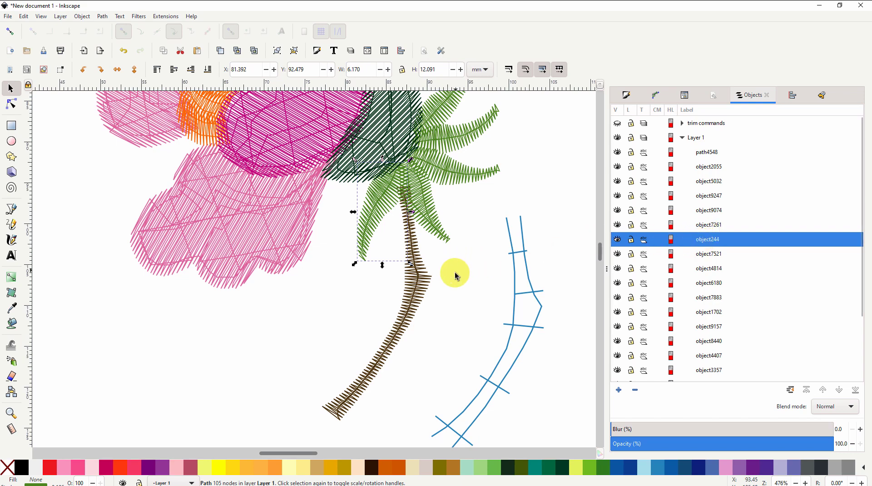
left_click(381, 205)
left_click_drag(381, 206, 214, 360)
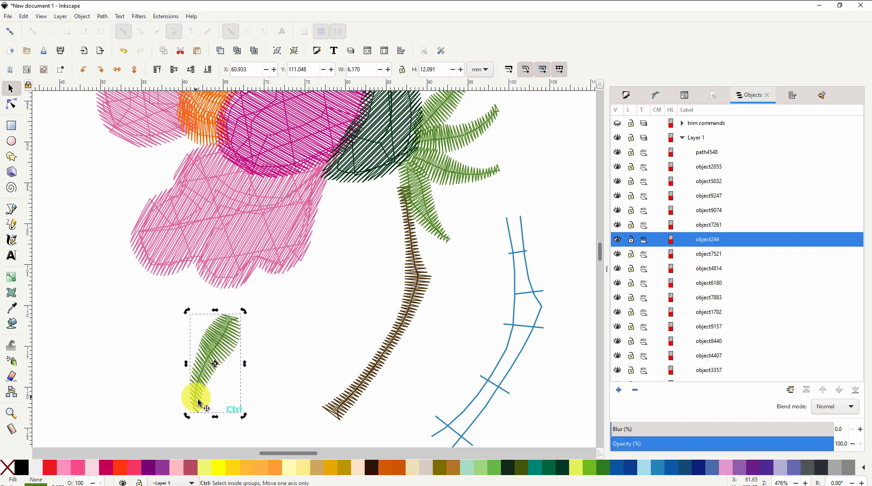
scroll(195, 408, "up", 3, "ctrl")
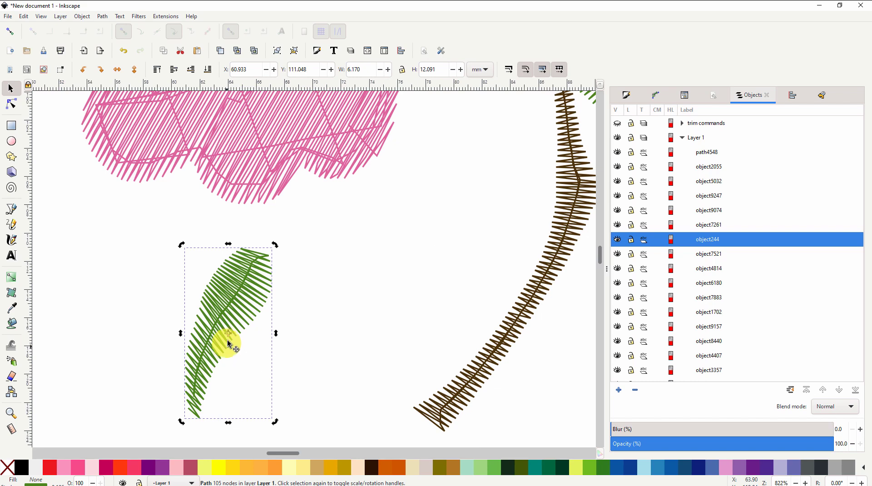
left_click_drag(222, 319, 234, 300)
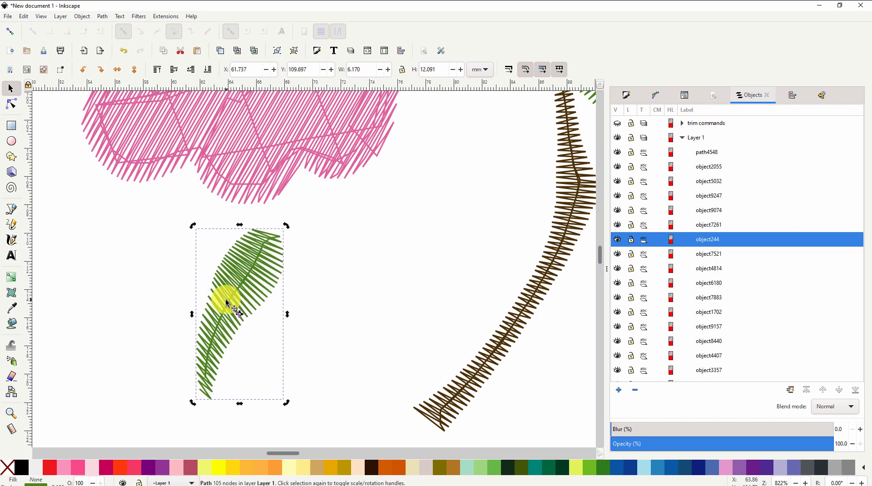
Duplicate the moved green leaf and place the copy to its right, at about X 69.909, Y 109.568 mm.
right_click(240, 300)
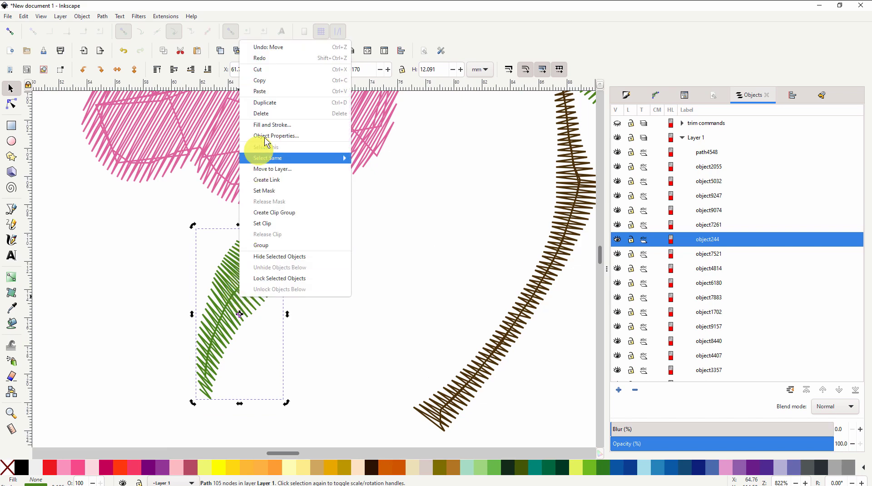
left_click(271, 104)
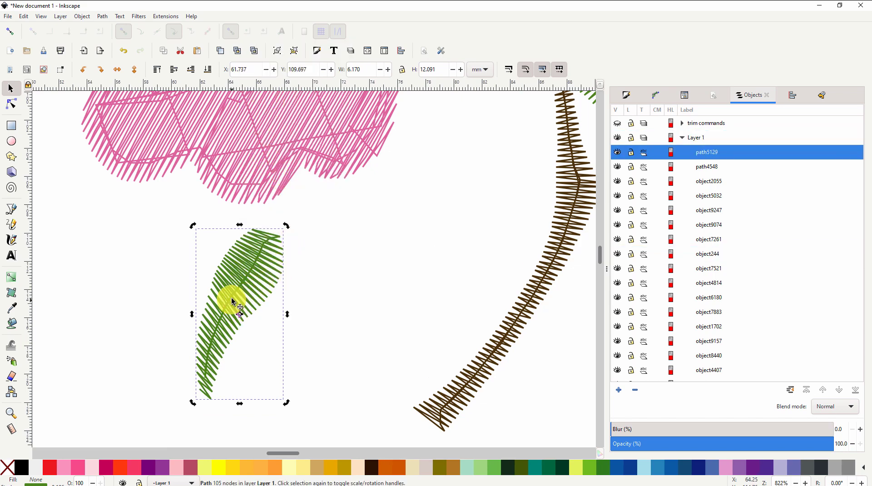
left_click_drag(236, 295, 349, 298)
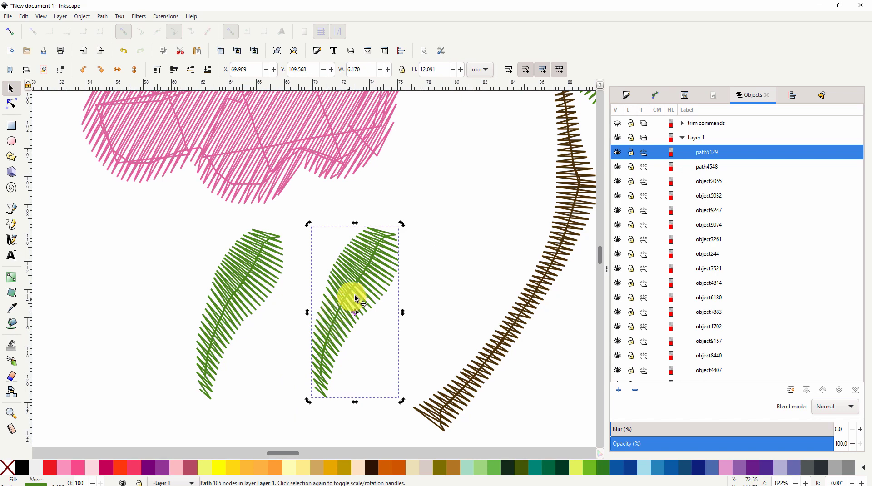
Recolor the leaf copy's stroke blue and thicken it until its stitch lines merge into a solid shape.
left_click(662, 472)
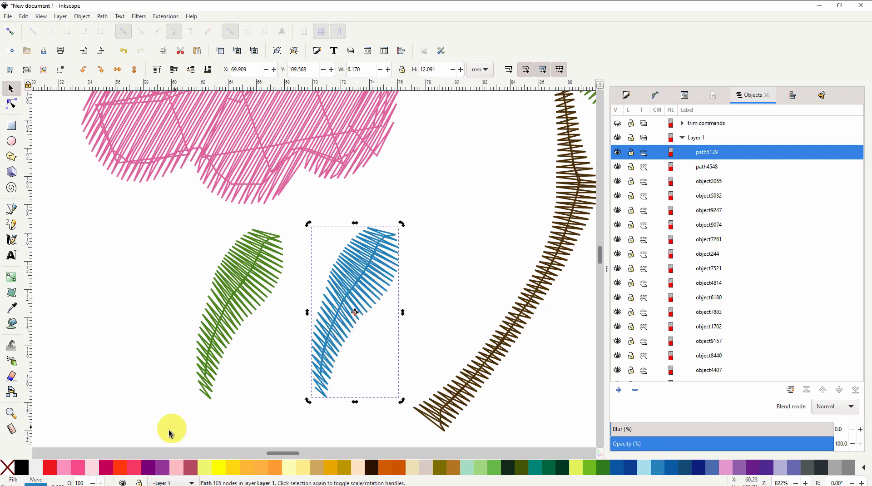
left_click_drag(57, 481, 99, 477)
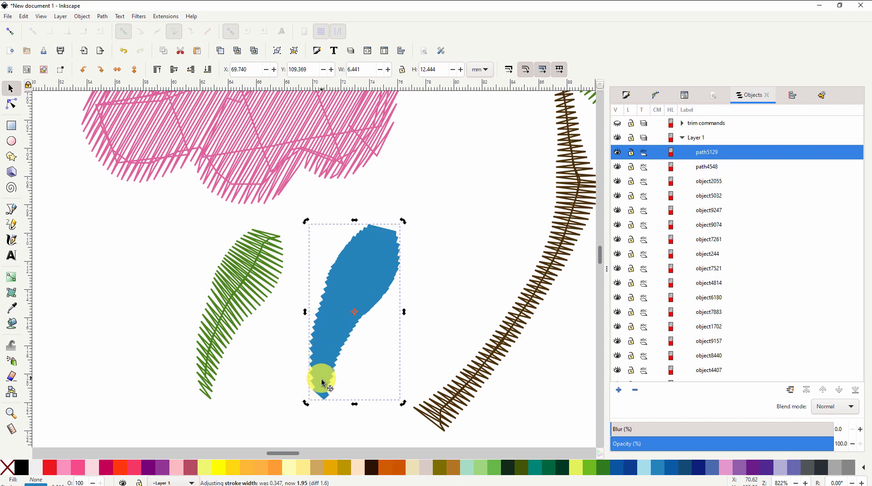
scroll(322, 383, "down", 2)
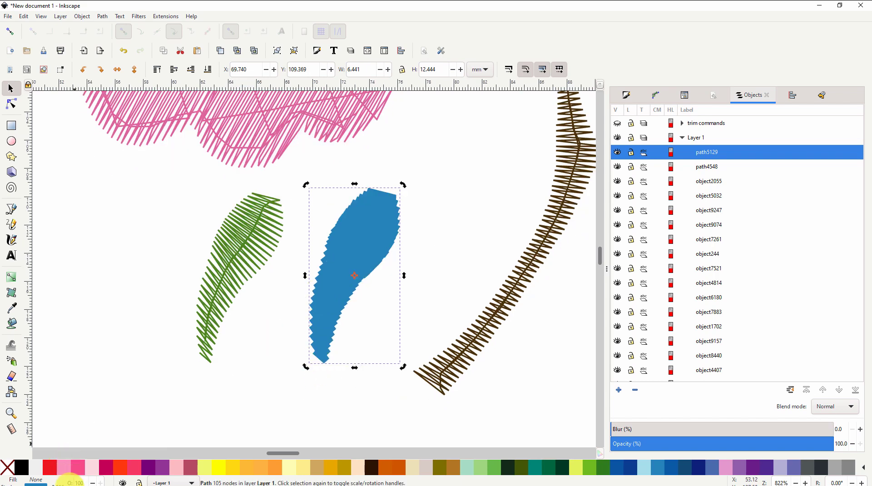
mouse_move(59, 483)
left_mouse_down()
mouse_move(327, 321)
mouse_move(367, 278)
left_mouse_up()
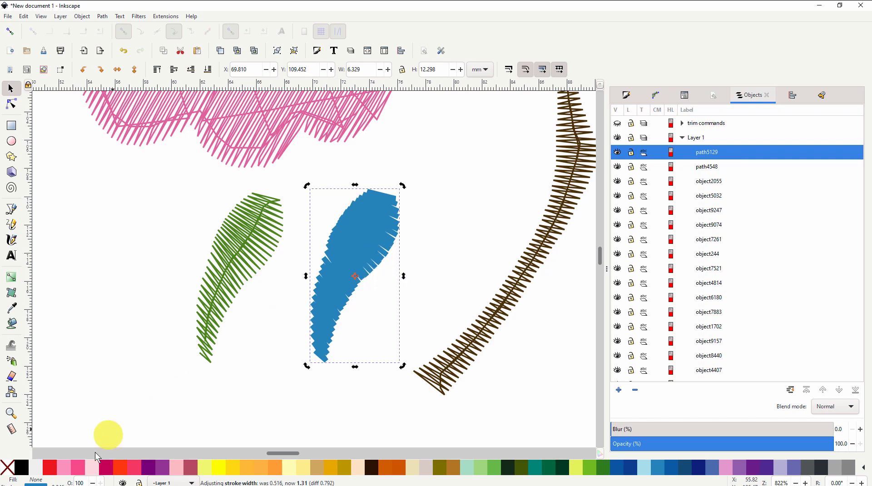
mouse_move(59, 483)
left_mouse_down()
mouse_move(64, 472)
mouse_move(98, 477)
left_mouse_up()
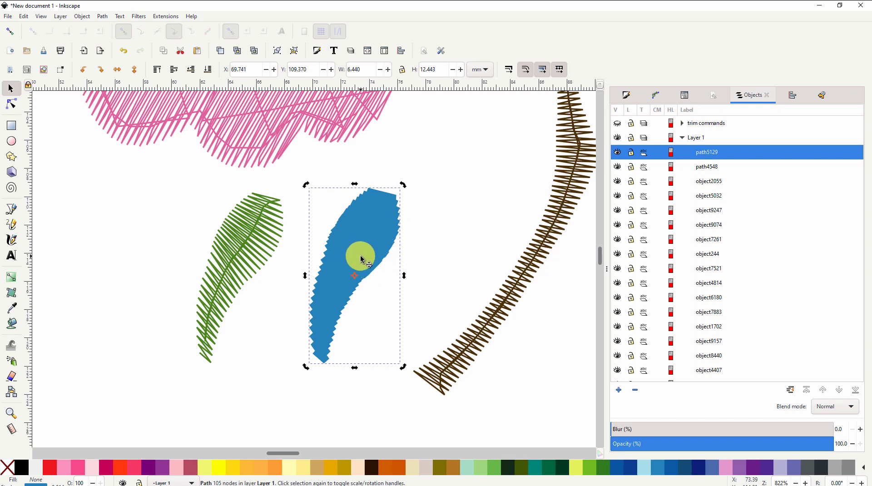
Convert the blue leaf's thick stroke to a path and apply Union to it.
left_click(102, 17)
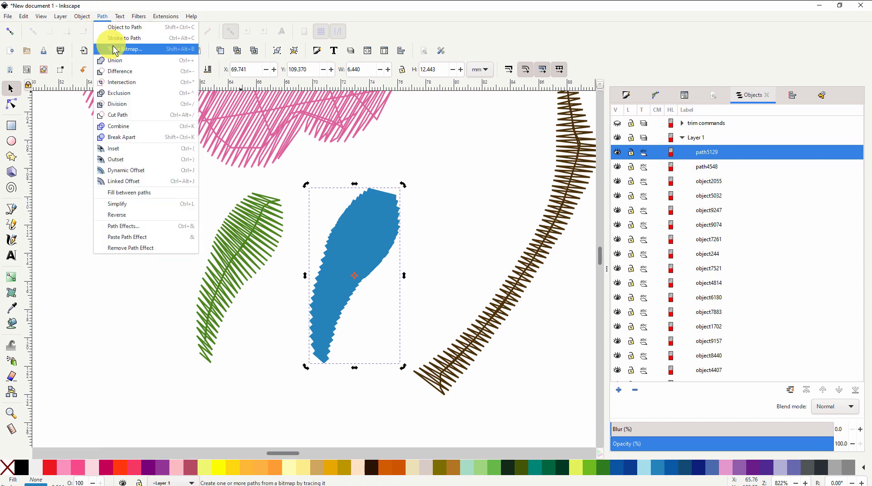
left_click(131, 41)
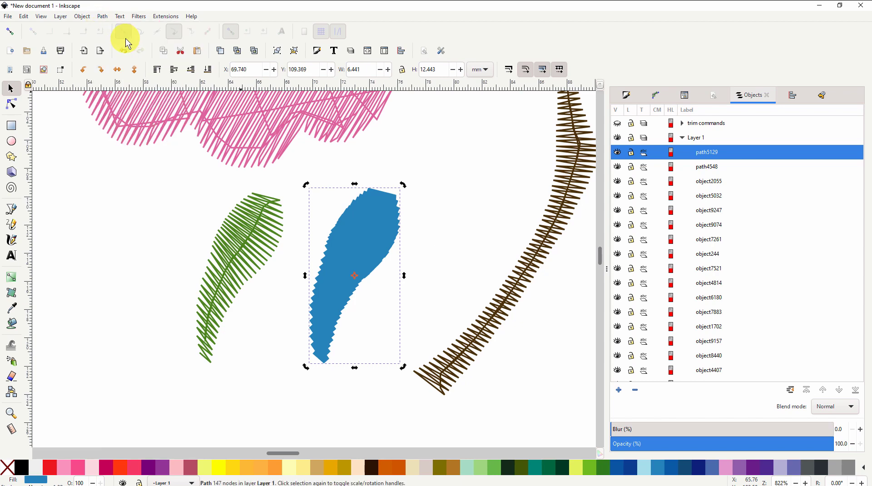
left_click(102, 17)
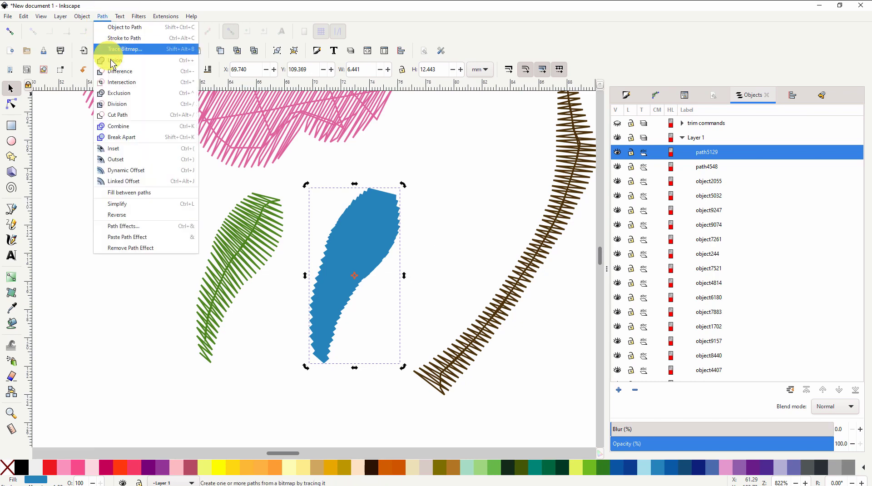
left_click(115, 63)
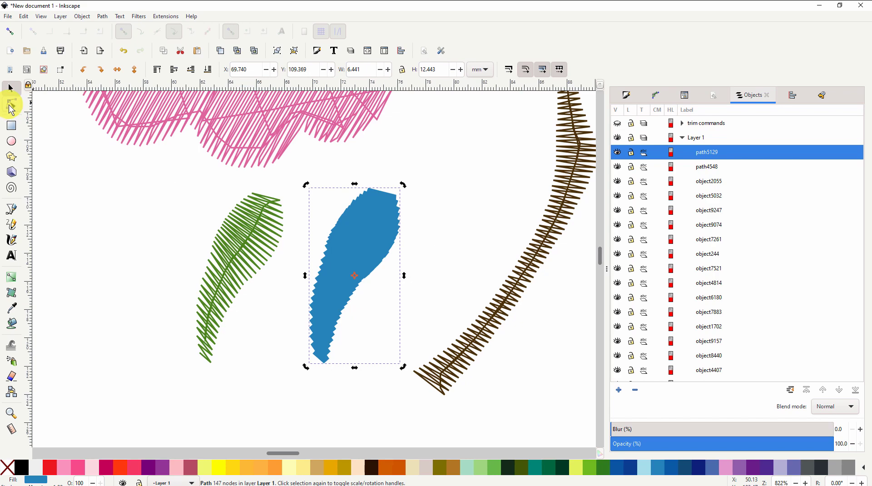
Simplify the blue leaf's path twice to reduce the nodes along its jagged outline.
left_click(10, 105)
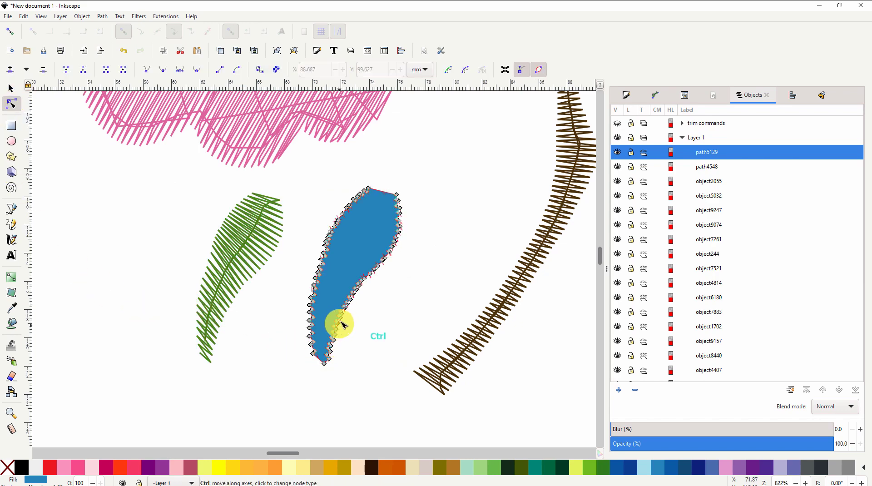
scroll(342, 349, "up", 3)
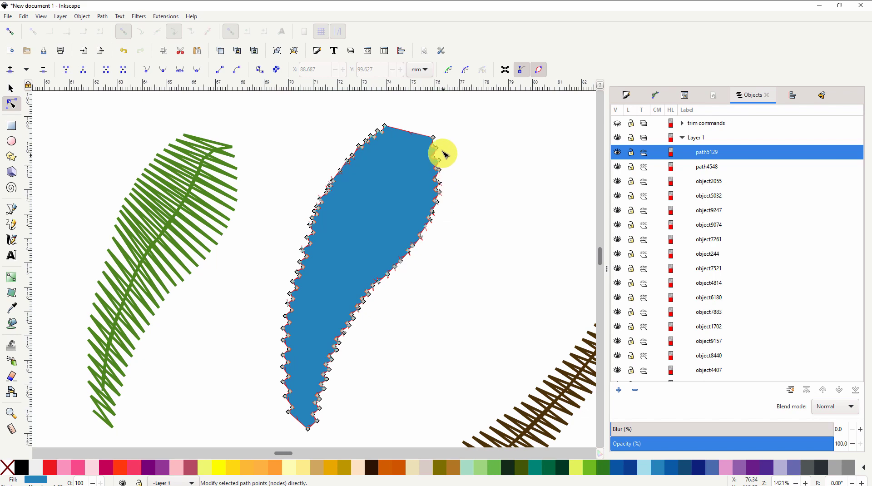
scroll(294, 260, "up", 2)
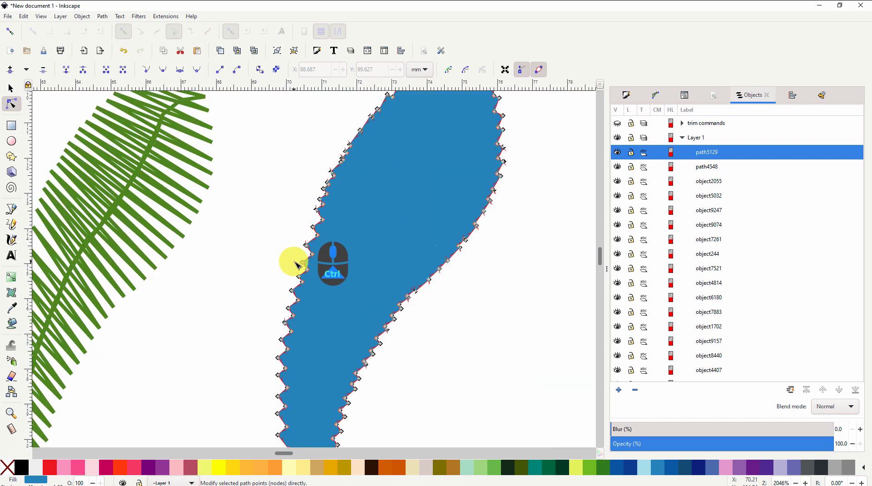
scroll(299, 262, "up", 1)
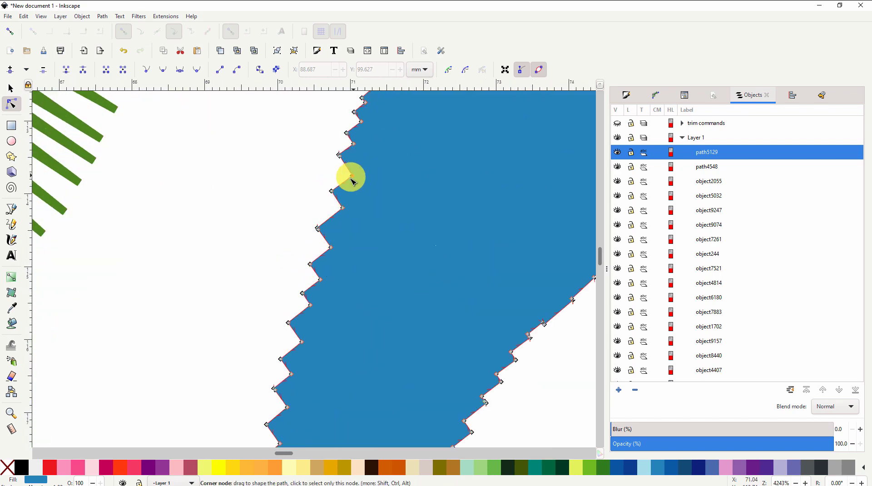
scroll(358, 175, "down", 4)
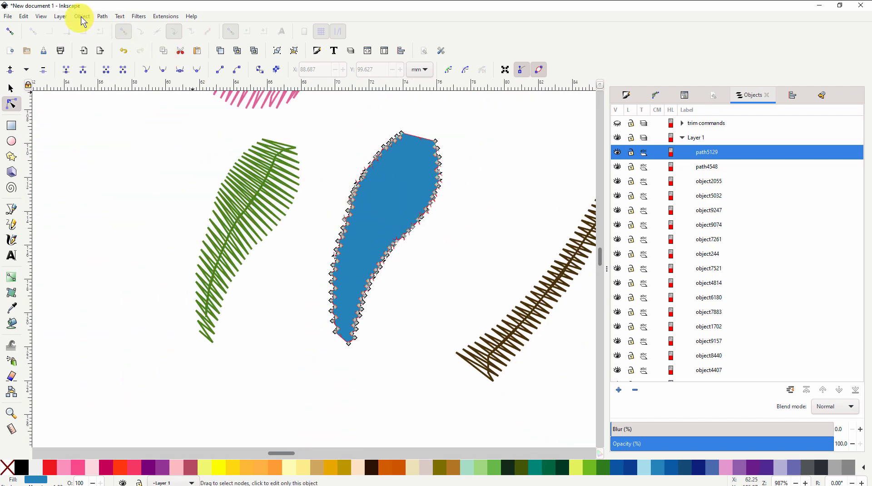
left_click(102, 18)
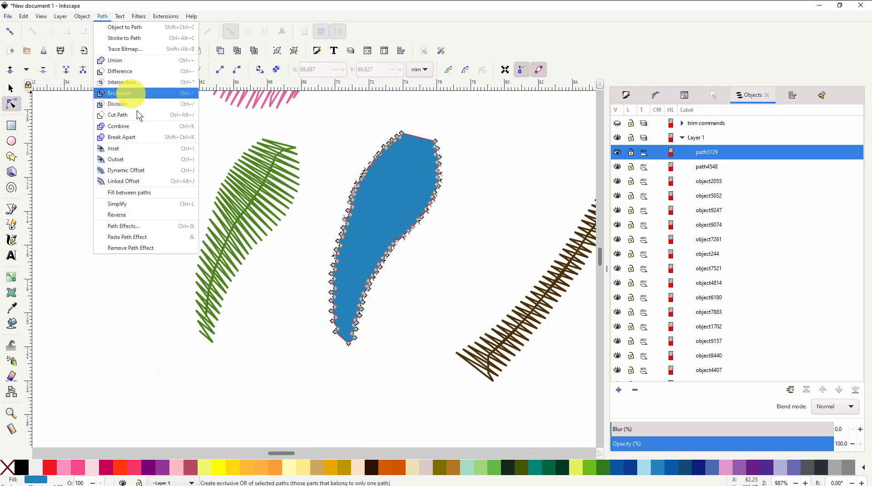
left_click(129, 193)
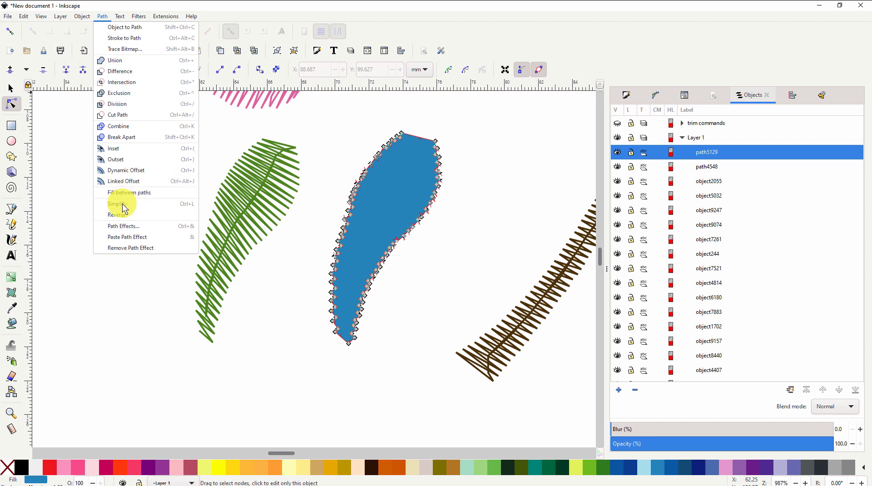
left_click(103, 17)
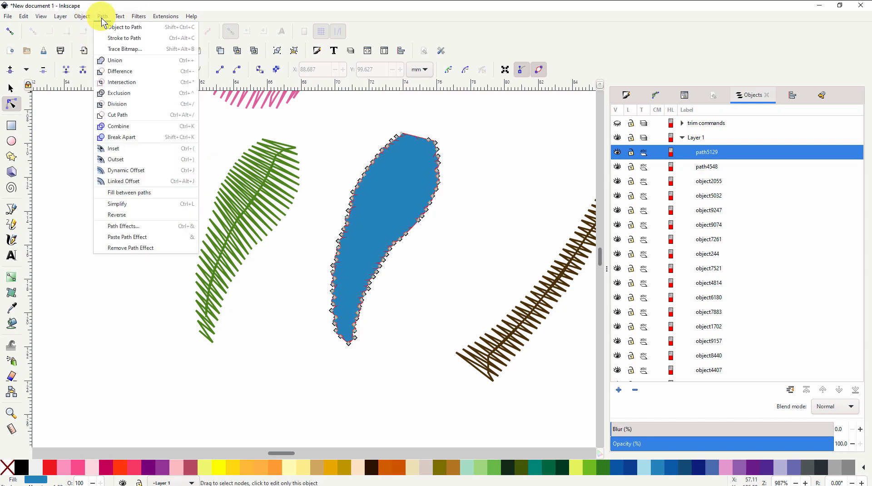
left_click(127, 204)
Delete the jagged nodes along the blue leaf's lower left and lower right edges and adjust the neighbouring handles into smooth curves.
left_click(395, 242, "ctrl")
scroll(392, 252, "up", 2)
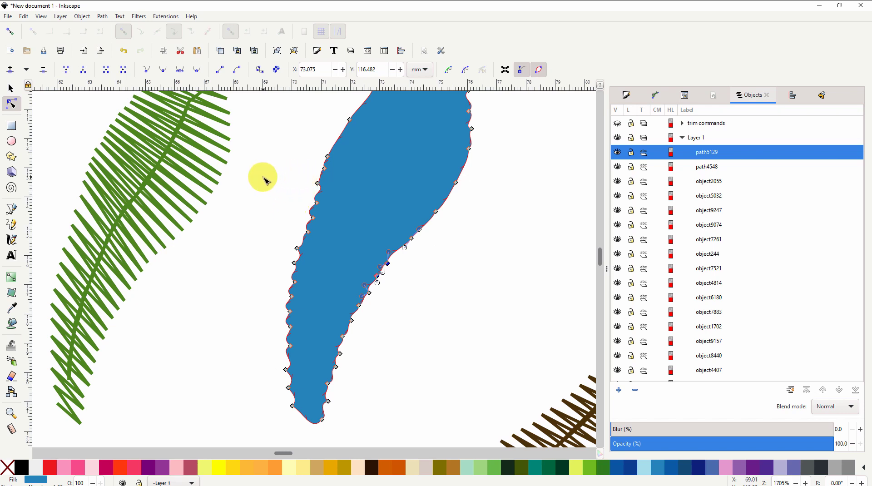
left_click_drag(256, 184, 332, 364)
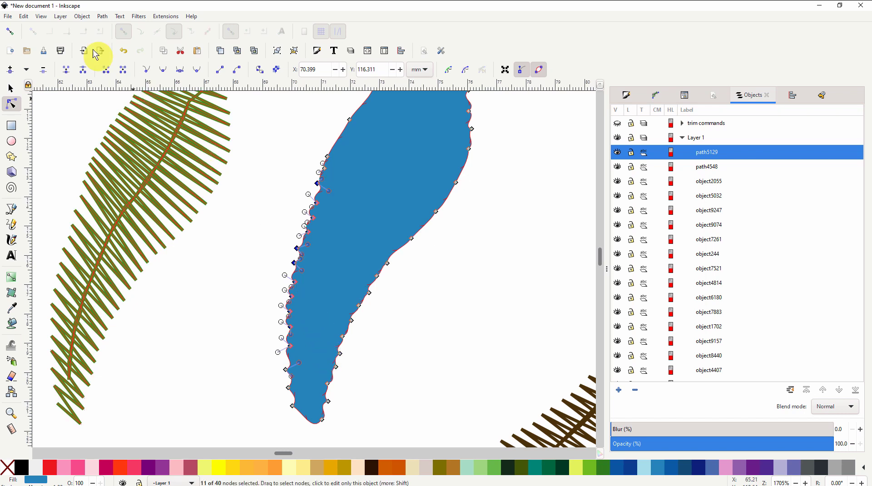
left_click(44, 70)
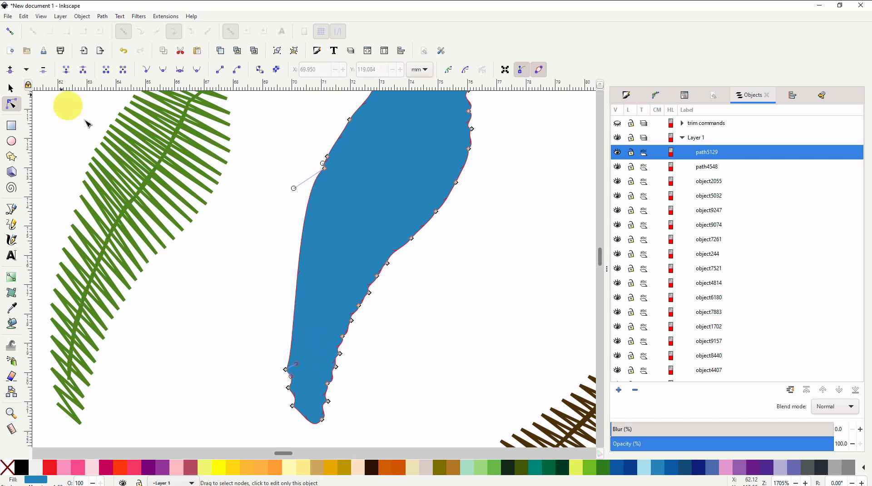
left_click_drag(294, 188, 301, 199)
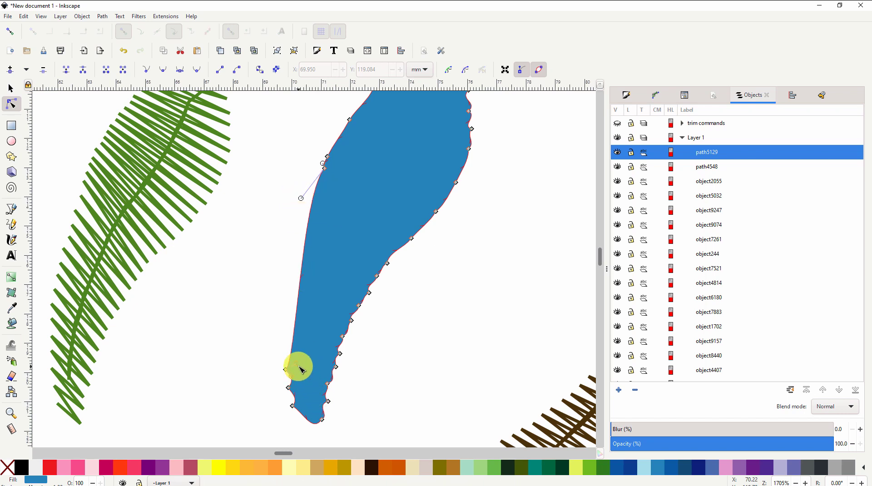
left_click_drag(297, 363, 292, 355)
left_click_drag(330, 278, 398, 376)
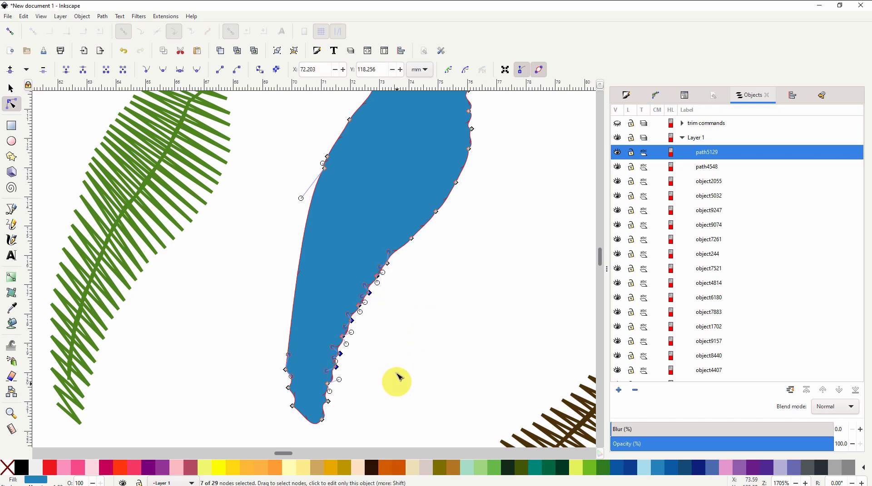
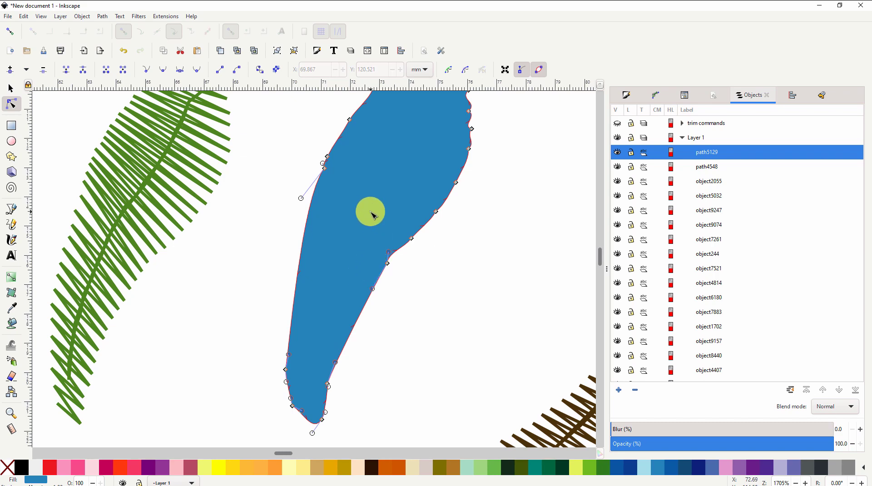
Turn off "Deleting nodes preserves shape" in the Node tool preferences.
left_click_drag(393, 204, 318, 246)
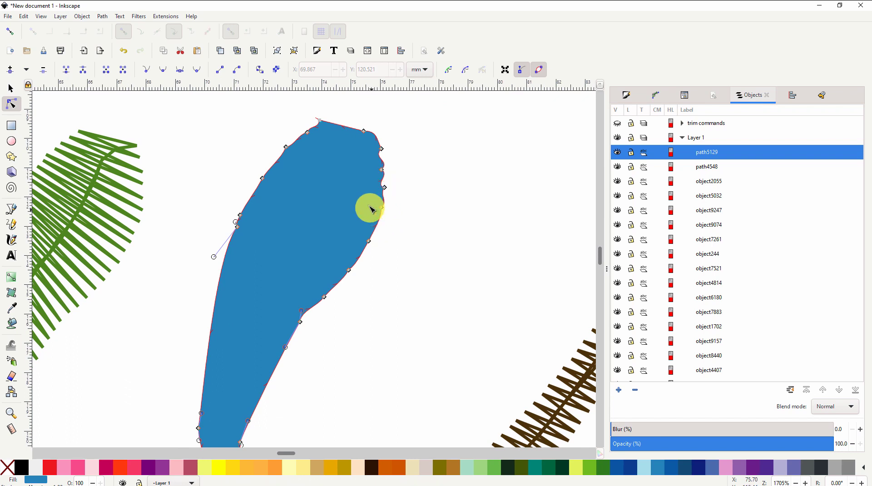
left_click(382, 196)
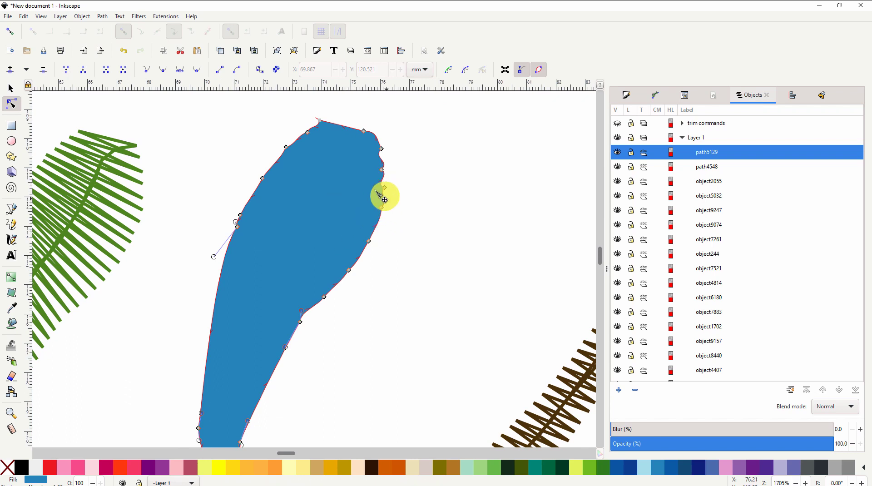
left_click(14, 109)
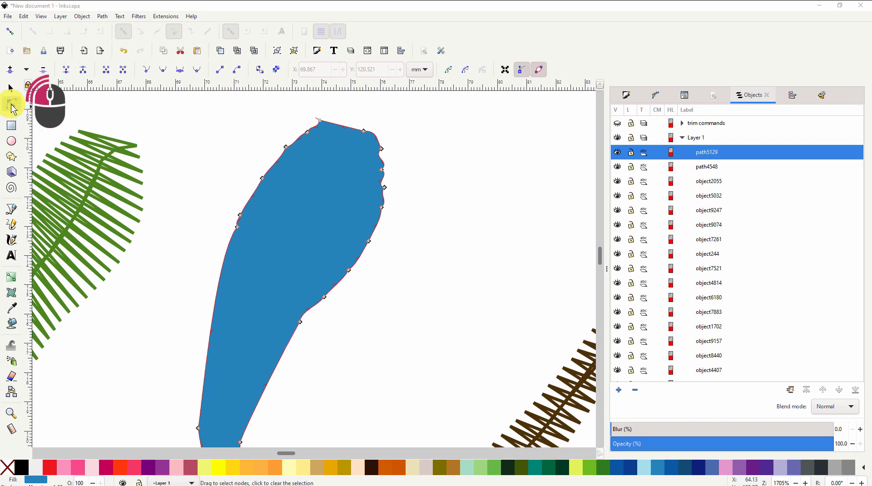
double_click(12, 105)
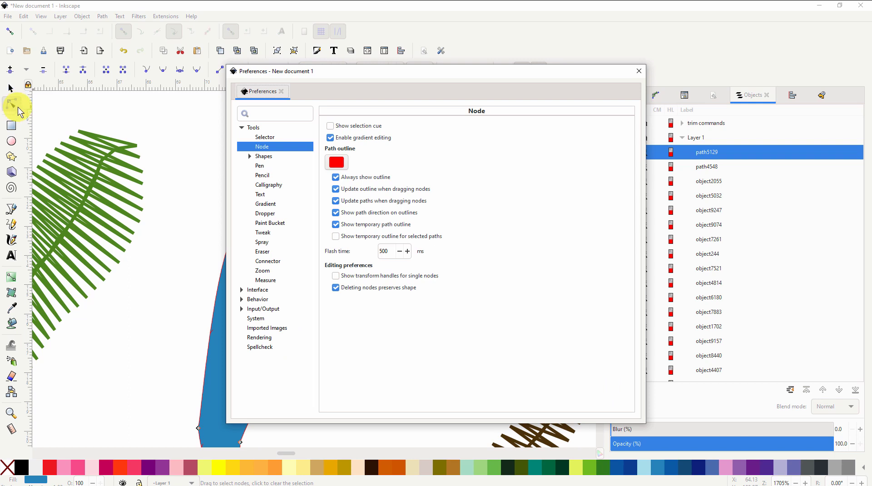
left_click(337, 287)
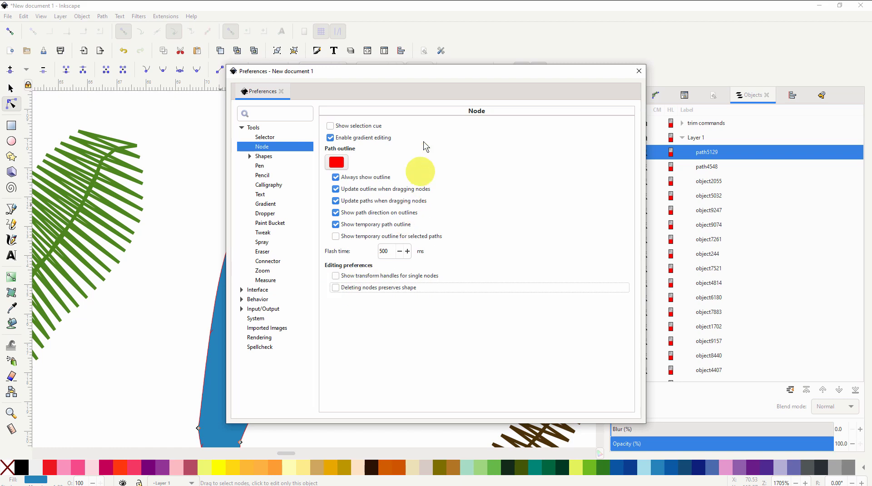
left_click(638, 72)
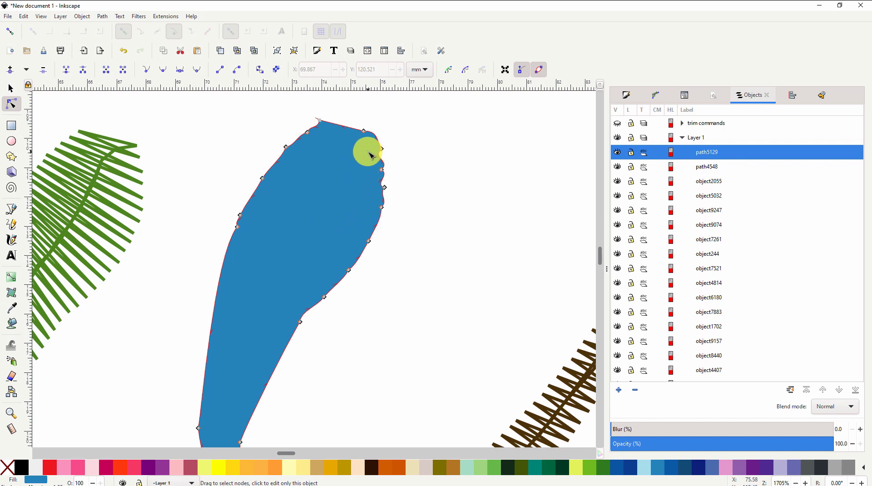
Try deleting the three bumpy nodes on the blue leaf's upper right edge without shape preservation, and undo the deletion.
left_click_drag(365, 151, 404, 220)
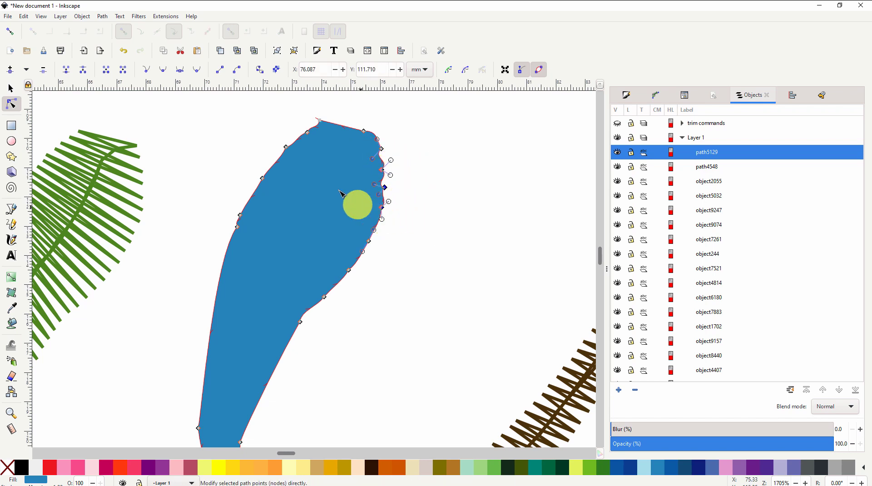
left_click(43, 70)
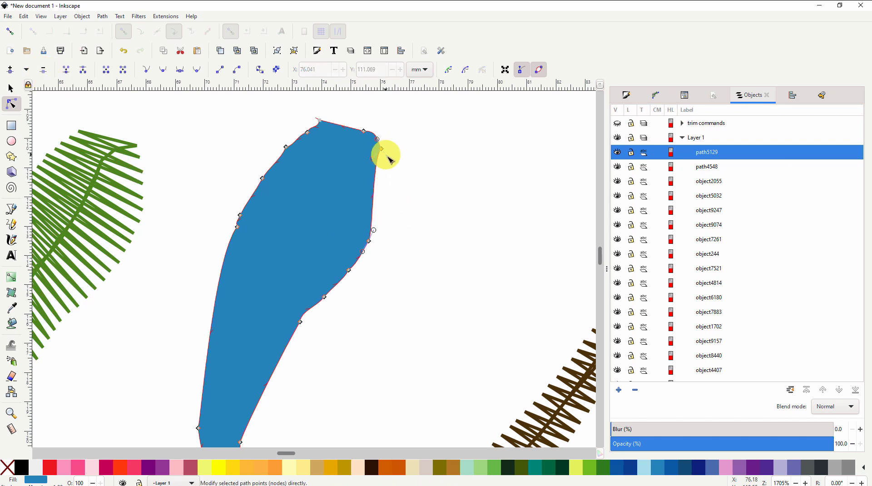
left_click(389, 159)
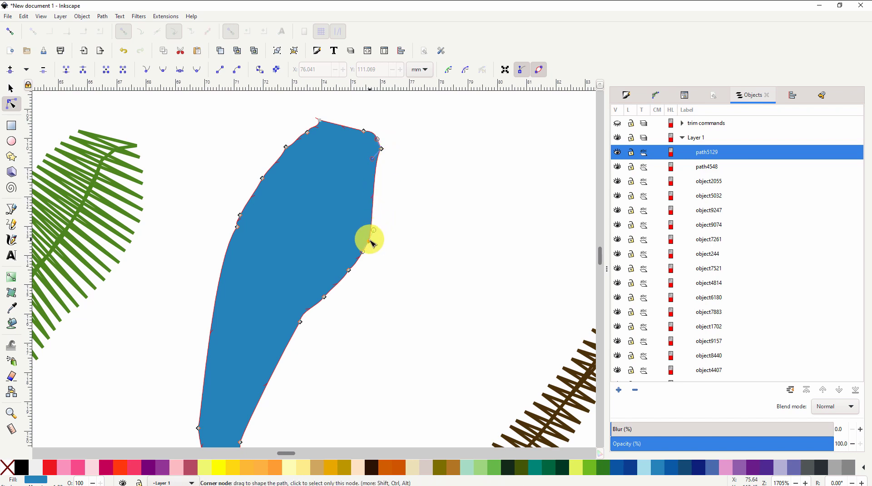
left_click(26, 18)
left_click(43, 27)
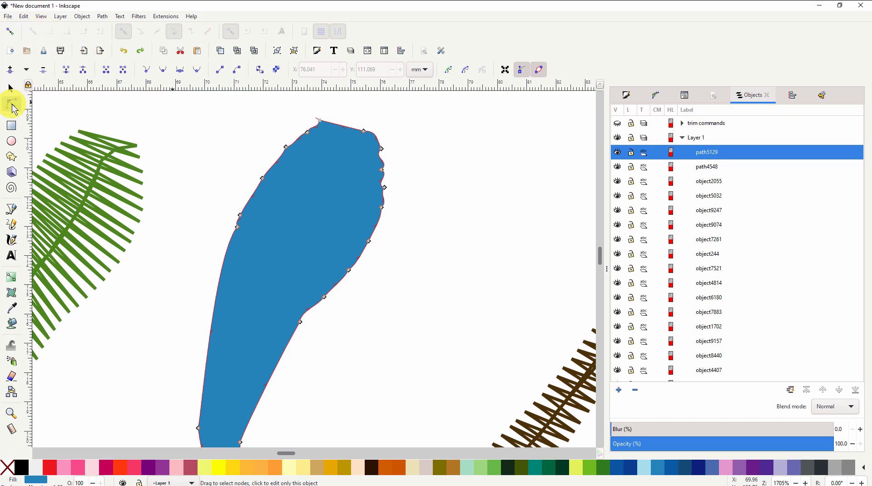
Turn "Deleting nodes preserves shape" back on in the Node tool preferences.
double_click(12, 105)
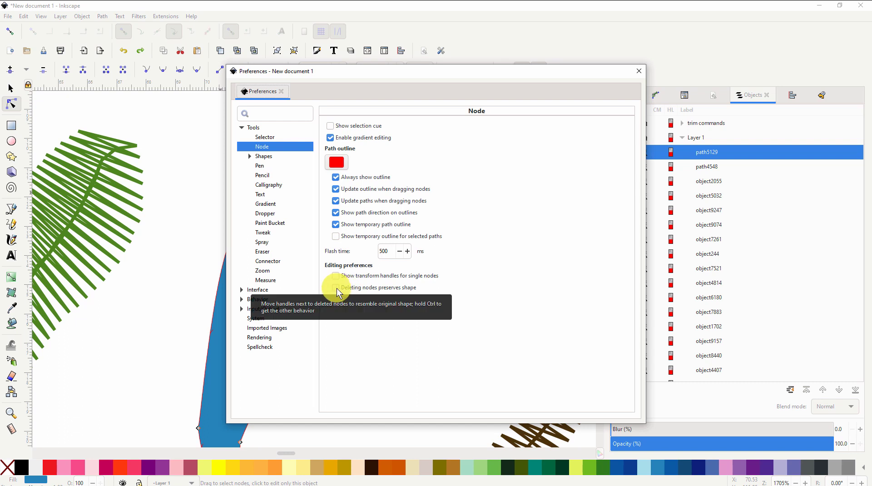
left_click(337, 288)
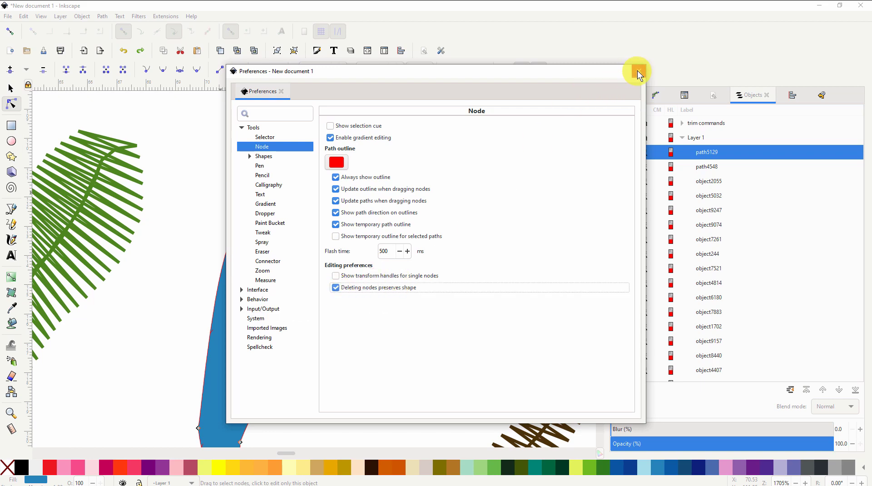
left_click(638, 72)
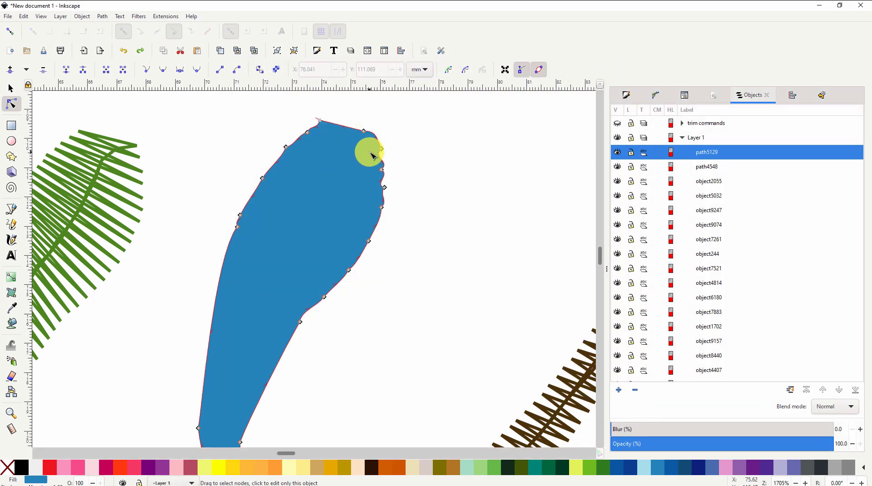
Delete the three bumpy nodes on the blue leaf's upper right edge with shape preservation on.
left_click_drag(368, 155, 402, 228)
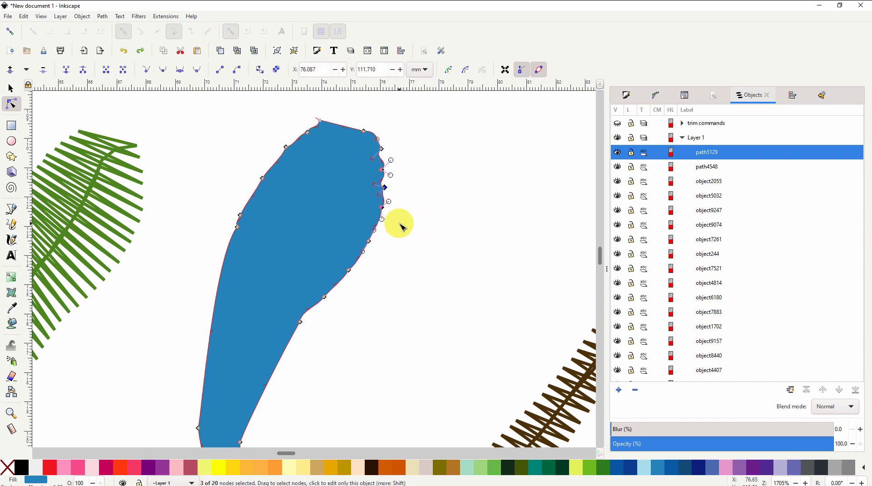
left_click(43, 69)
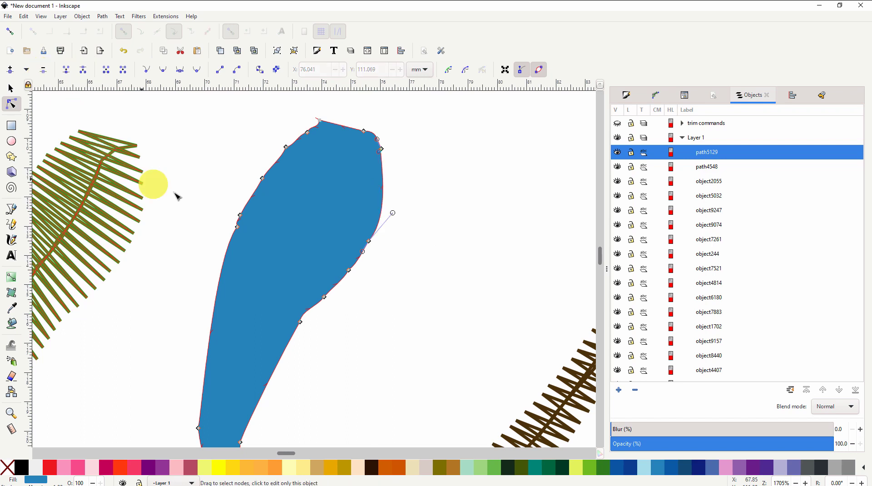
left_click(382, 150, "shift")
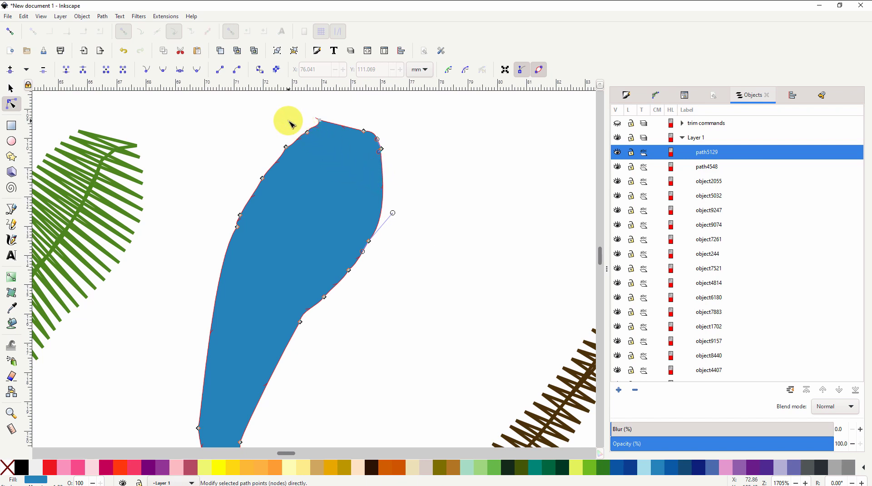
Delete the extra node just left of the blue leaf's top corner and adjust the adjacent handles to smooth that edge.
left_click_drag(289, 121, 320, 149)
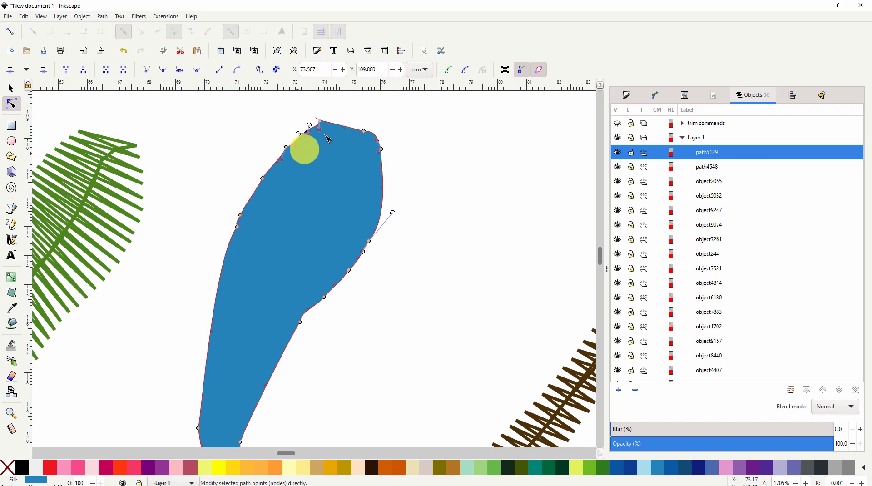
left_click(44, 69)
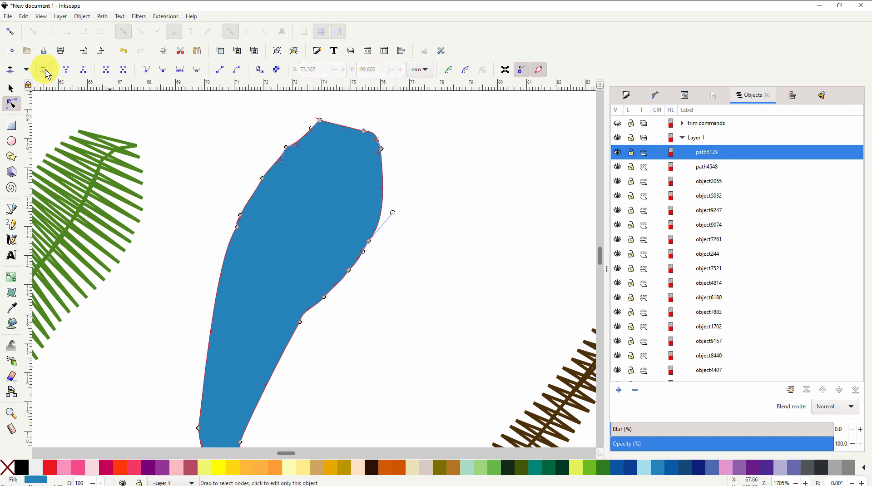
left_click(297, 139)
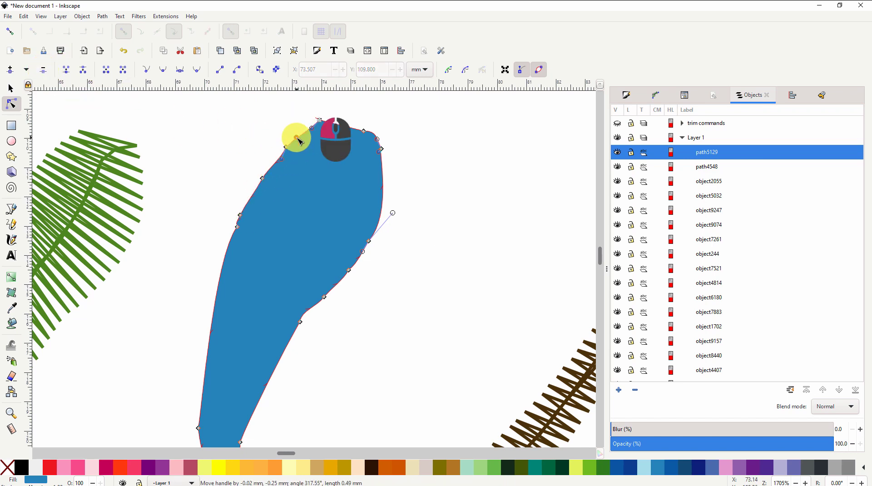
left_click_drag(314, 130, 310, 125)
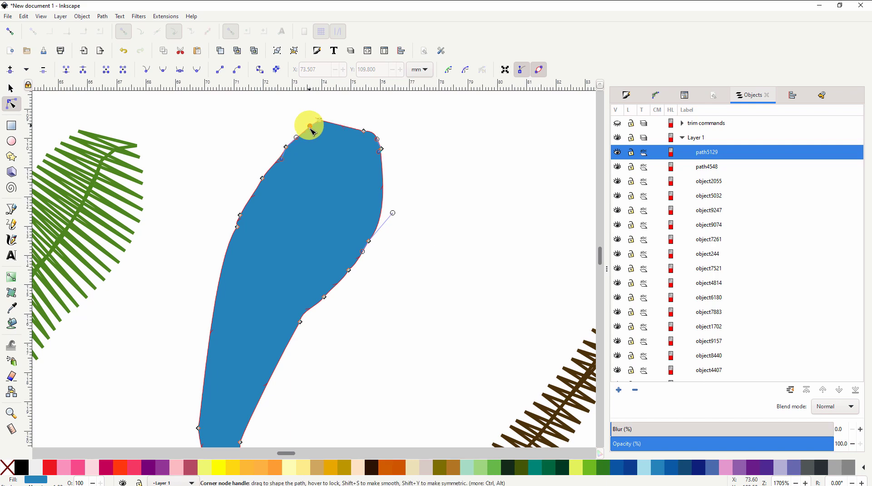
scroll(200, 253, "left", 6)
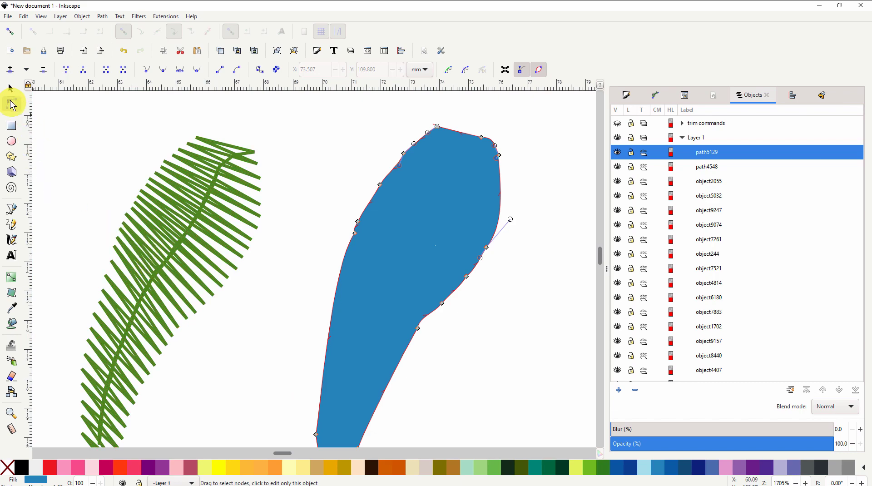
Raise the green leaf stitches to the top of Layer 1 and lay them over the blue leaf at about X 69.9, Y 109.5 mm.
left_click(10, 90)
left_click_drag(191, 254, 339, 241)
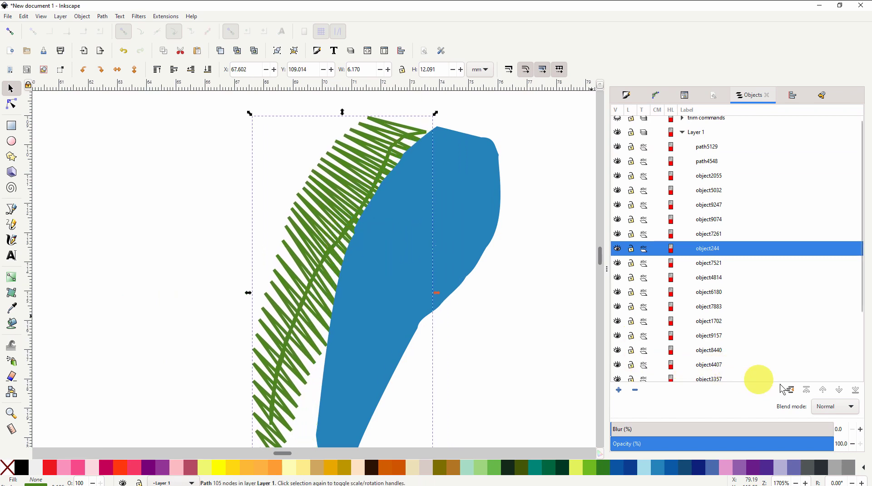
left_click(823, 390)
left_click(823, 391)
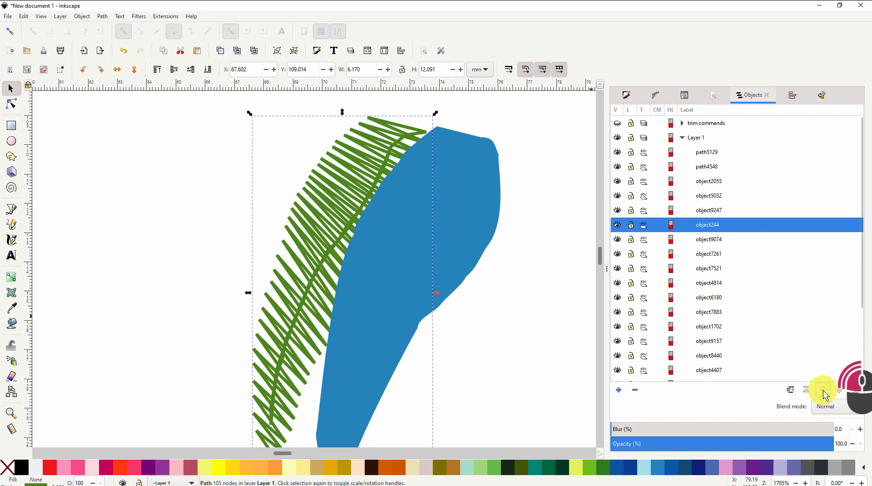
double_click(823, 391)
double_click(823, 390)
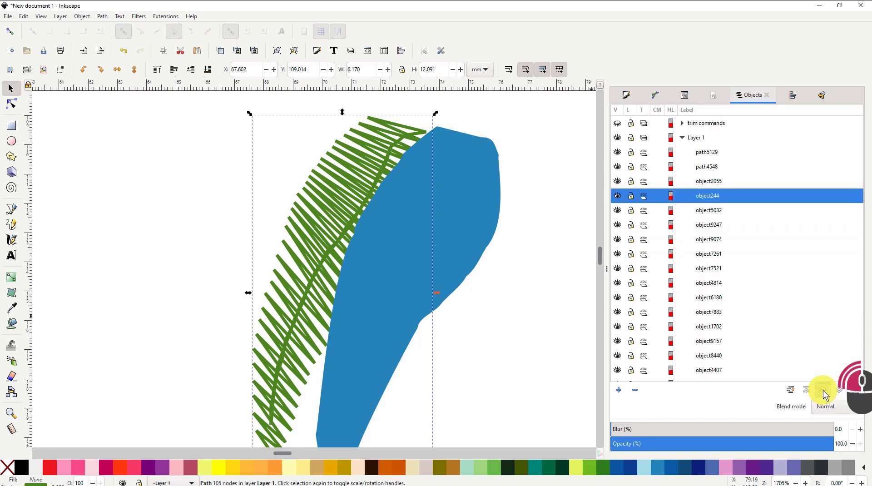
left_click(823, 391)
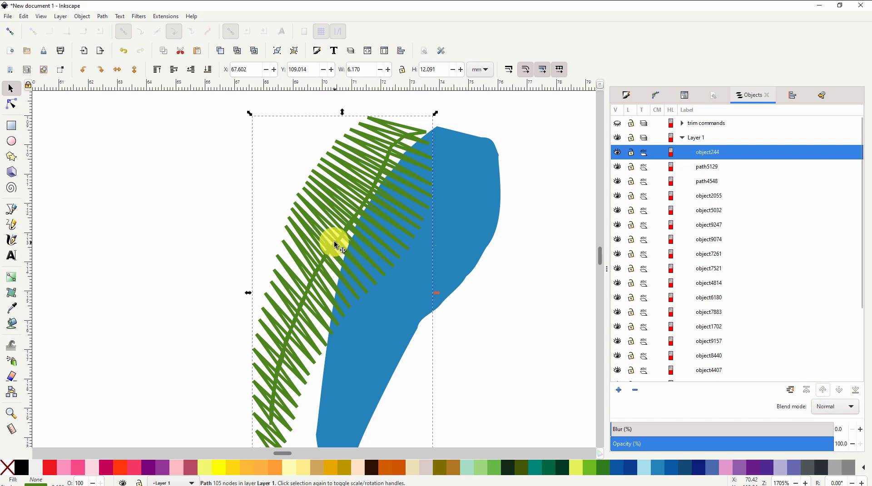
left_click_drag(335, 241, 407, 260)
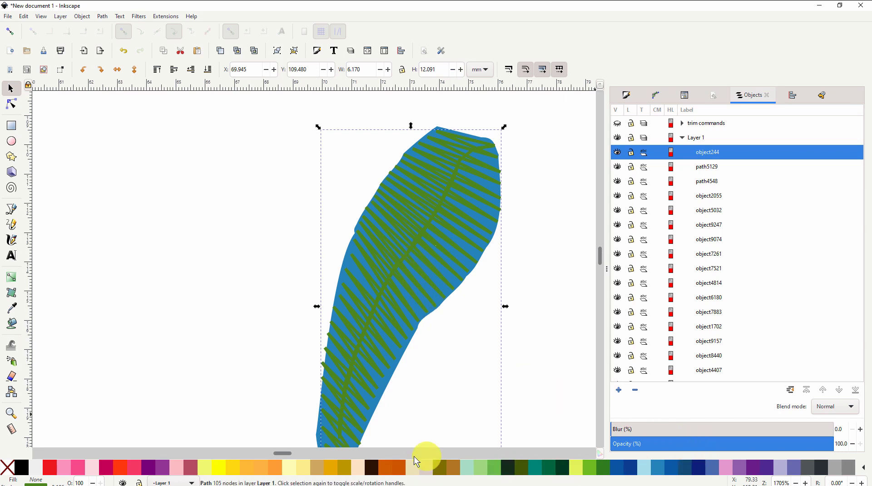
Set the overlaid leaf stitches' stroke to yellow and compare them with the blue leaf's outline.
left_click(222, 475, "shift")
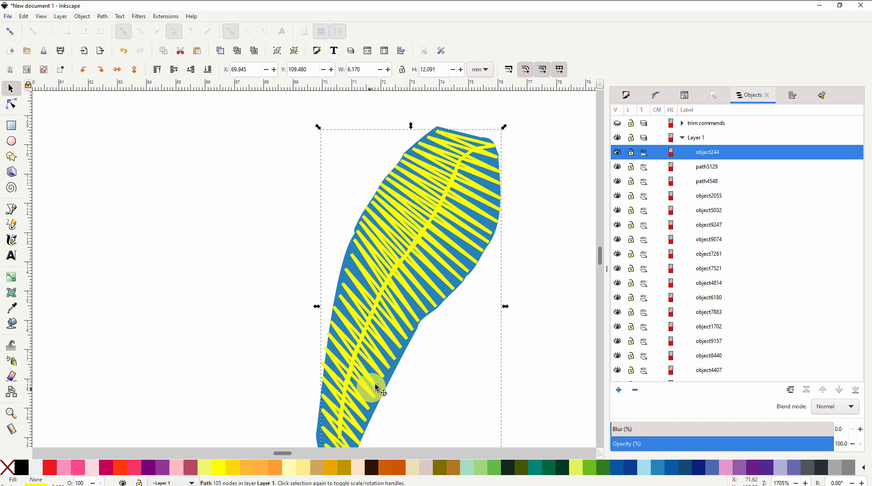
scroll(475, 224, "up", 1, "ctrl")
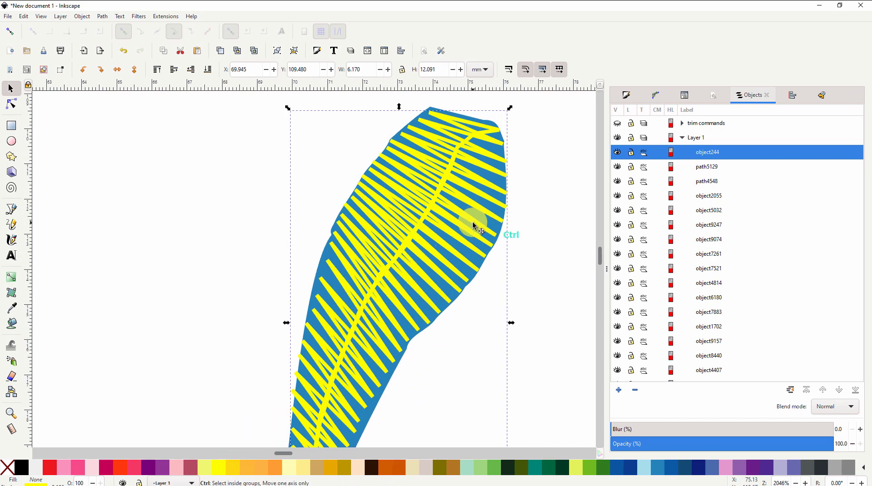
scroll(476, 240, "down", 2, "ctrl")
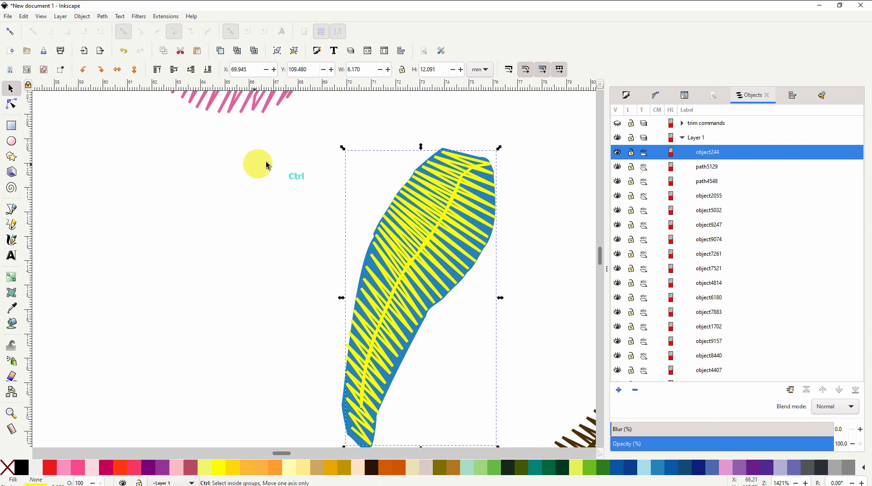
Move the flower's lower pink petal stitches out to the empty area at about X 26.4, Y 92.7 mm.
middle_click(280, 177)
left_click_drag(280, 177, 350, 340)
key("ctrl")
scroll(353, 338, "down", 3)
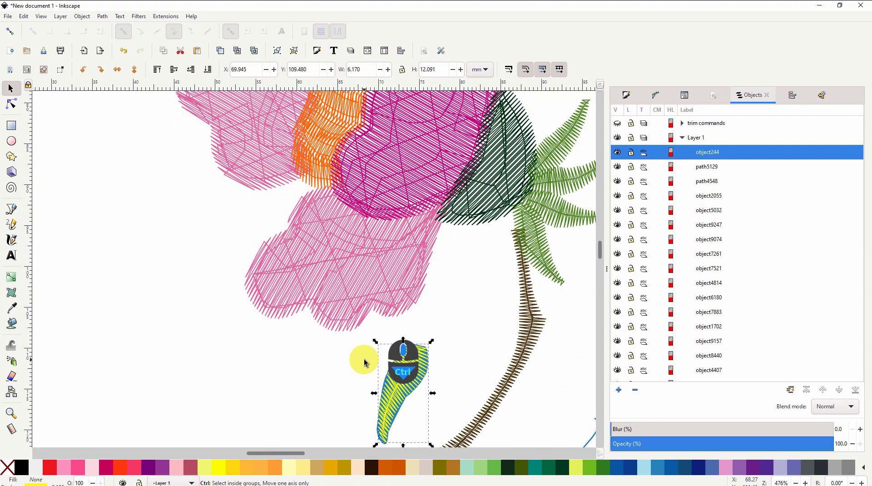
scroll(448, 298, "down", 2)
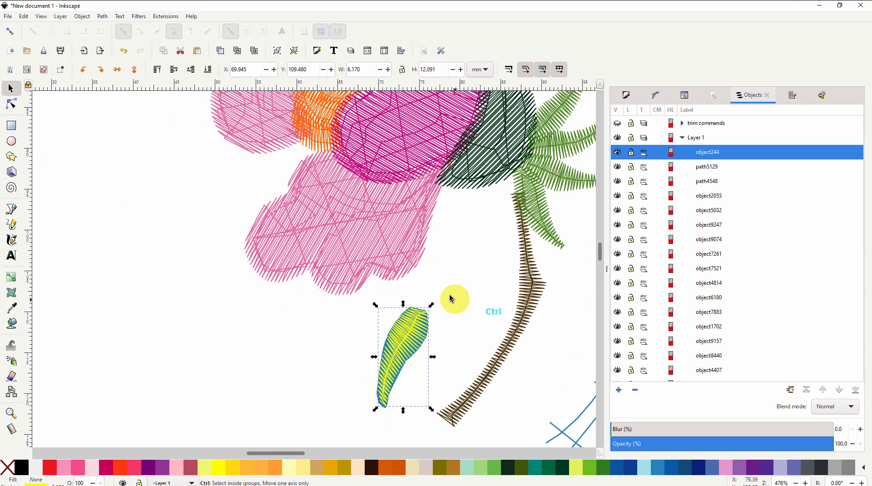
left_click(359, 230)
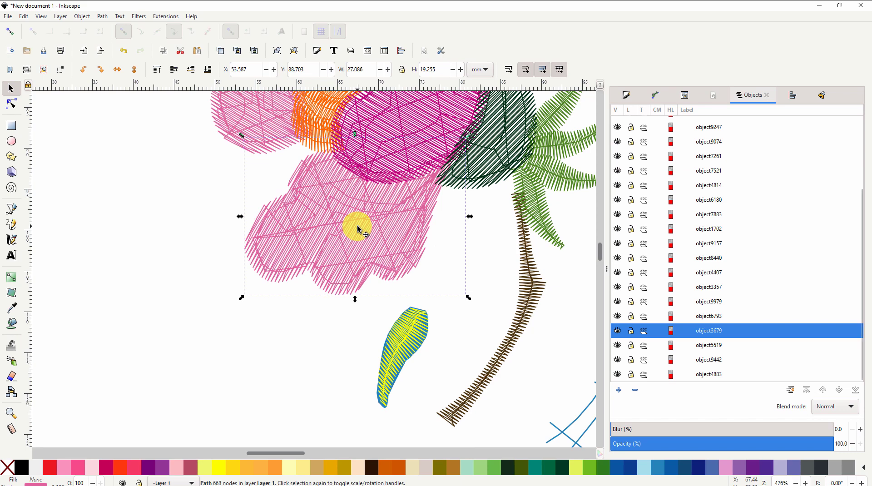
left_click_drag(358, 230, 199, 302)
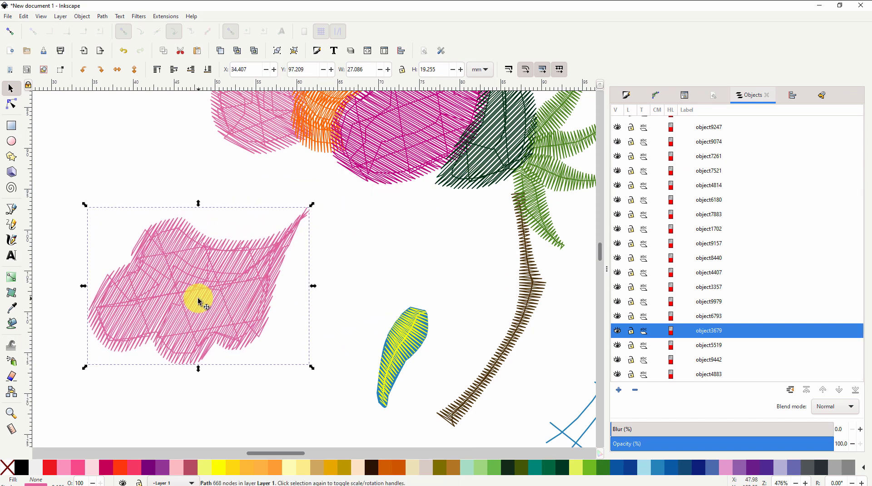
left_click_drag(198, 302, 119, 266)
left_click_drag(183, 401, 461, 380)
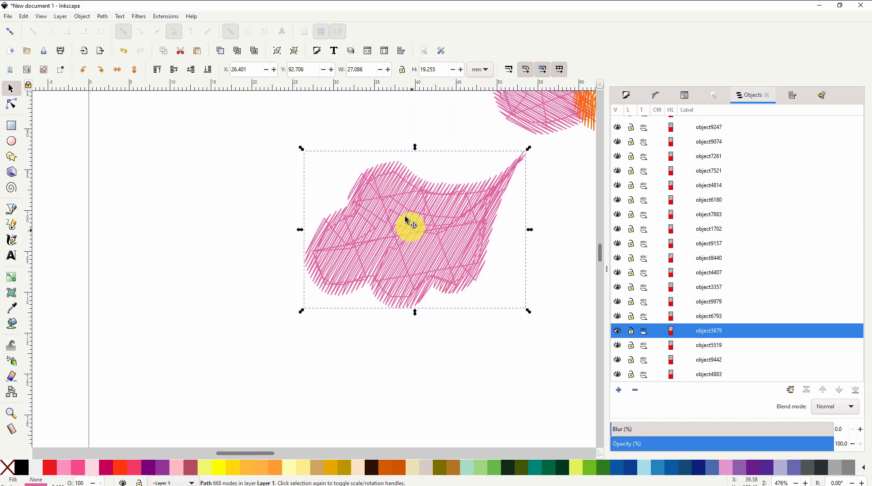
Duplicate the pink petal stitches and place the copy beside the original at about X -0.3, Y 90.7 mm.
right_click(414, 241)
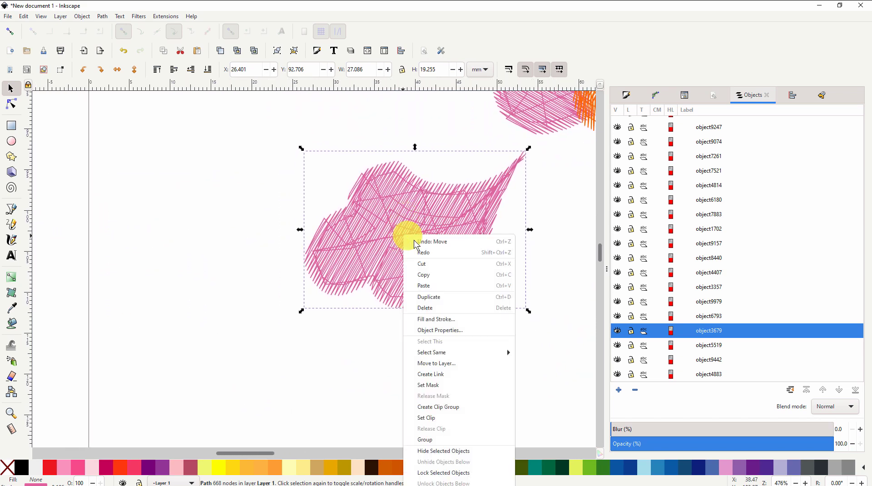
left_click(431, 296)
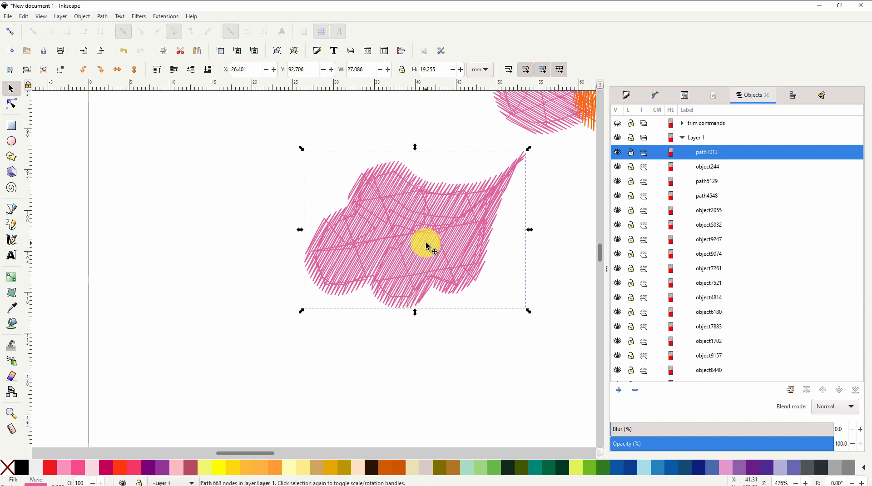
left_click_drag(427, 246, 203, 224)
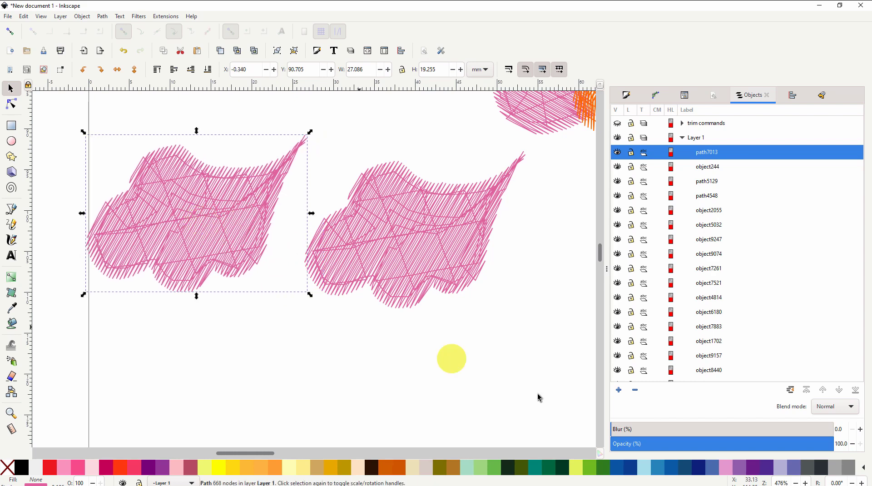
Give the petal copy a dark blue stroke and thicken it to 1.95 so the stitches merge into a solid area.
left_click(619, 469)
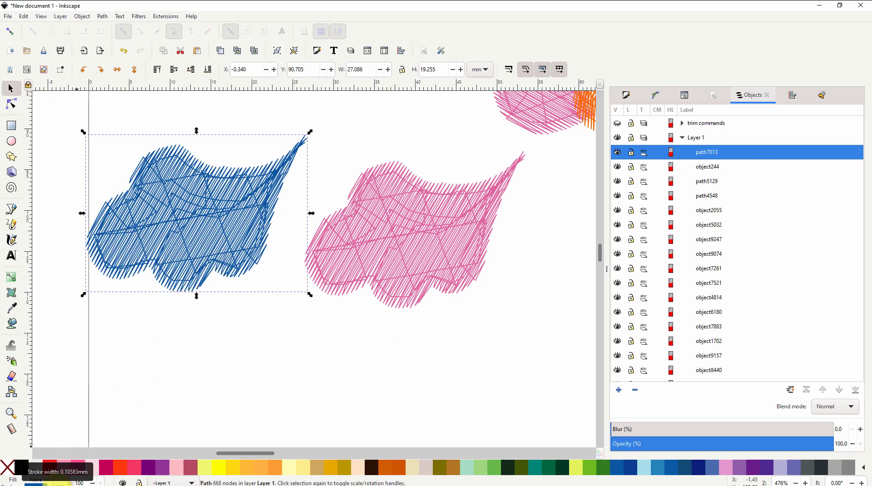
left_click_drag(59, 481, 97, 477)
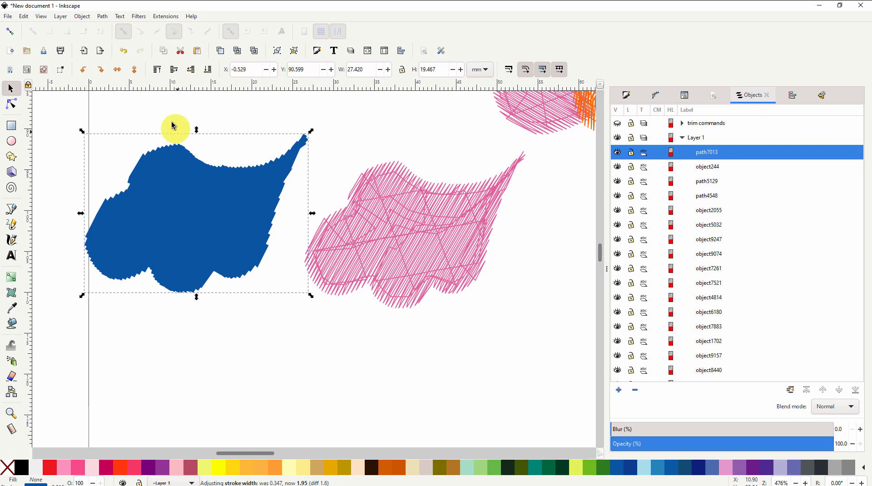
Convert the blue petal copy's stroke to a path and merge it with Union.
left_click(103, 16)
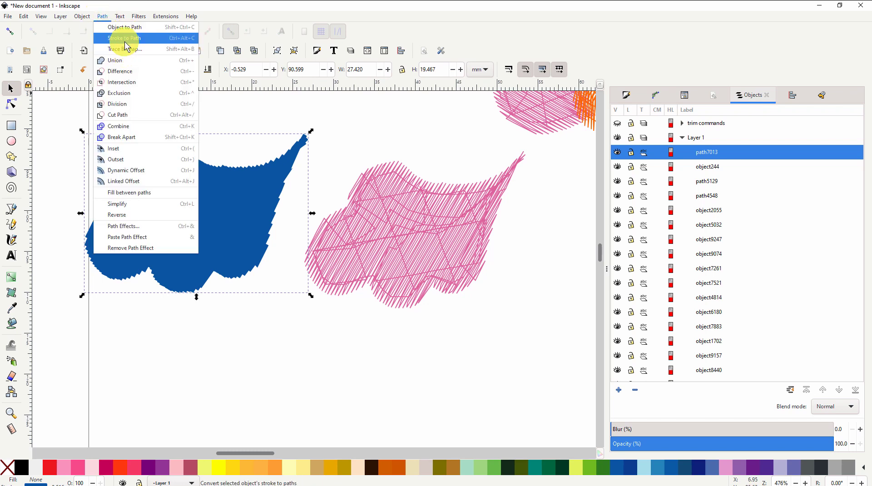
left_click(126, 39)
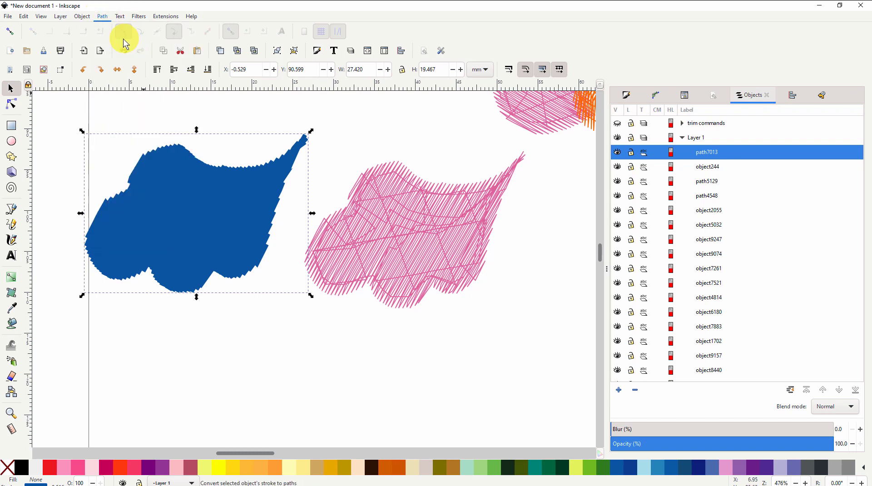
left_click(101, 16)
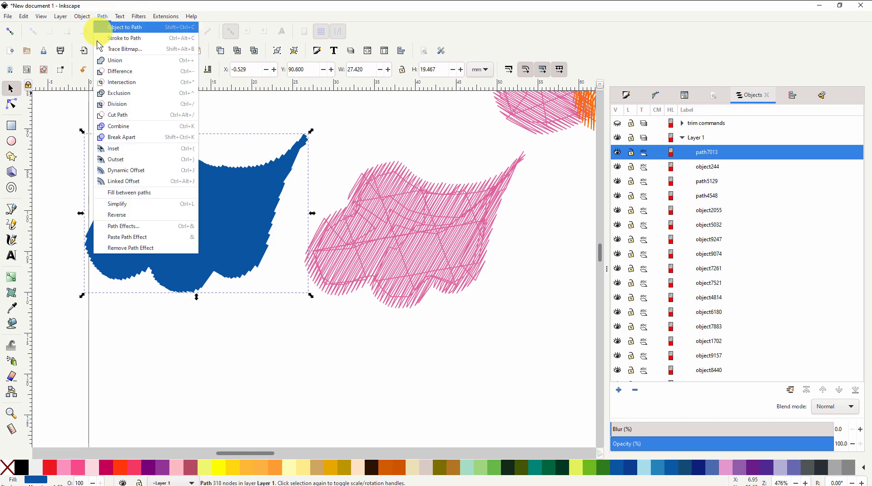
left_click(121, 62)
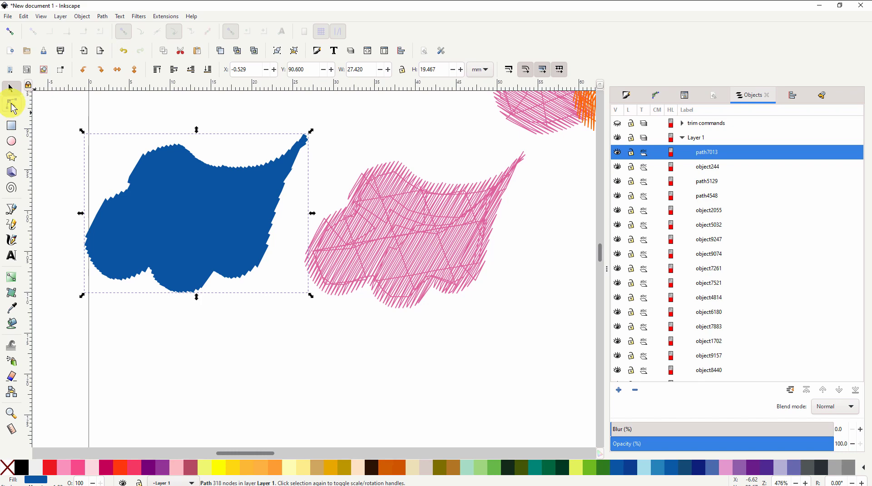
Show the blue petal's nodes and simplify its path twice.
left_click(12, 105)
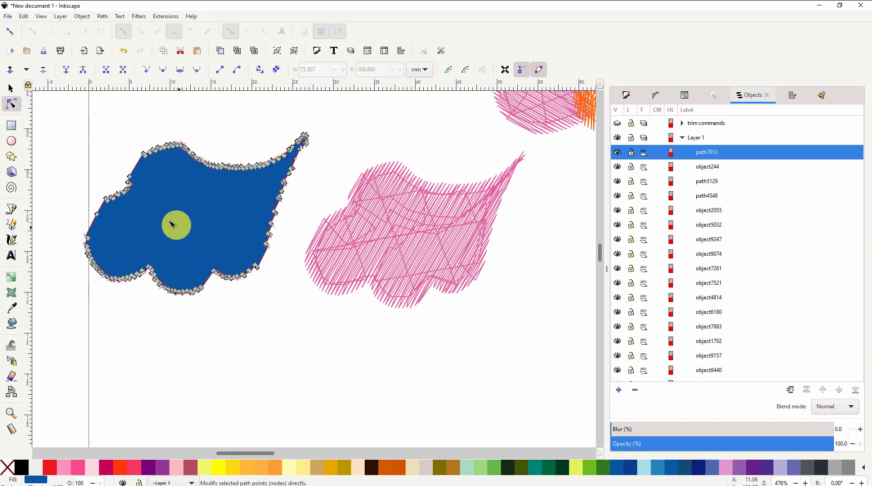
scroll(114, 141, "up", 3, "ctrl")
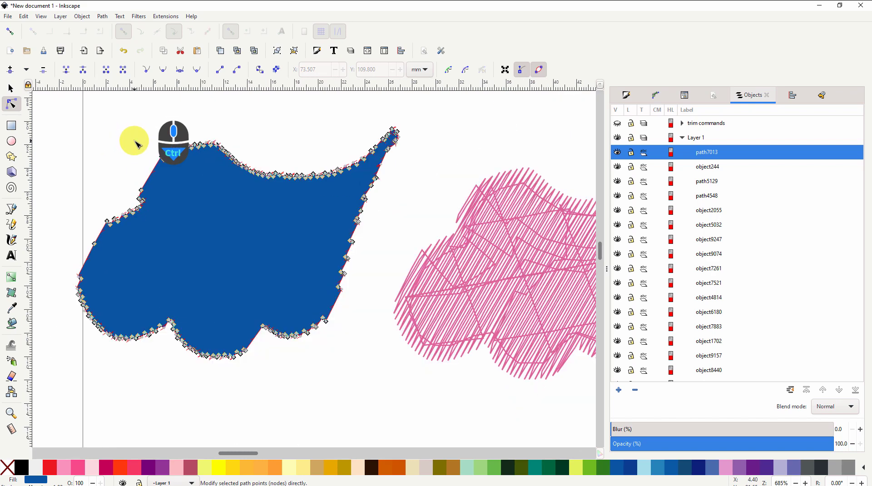
left_click(102, 16)
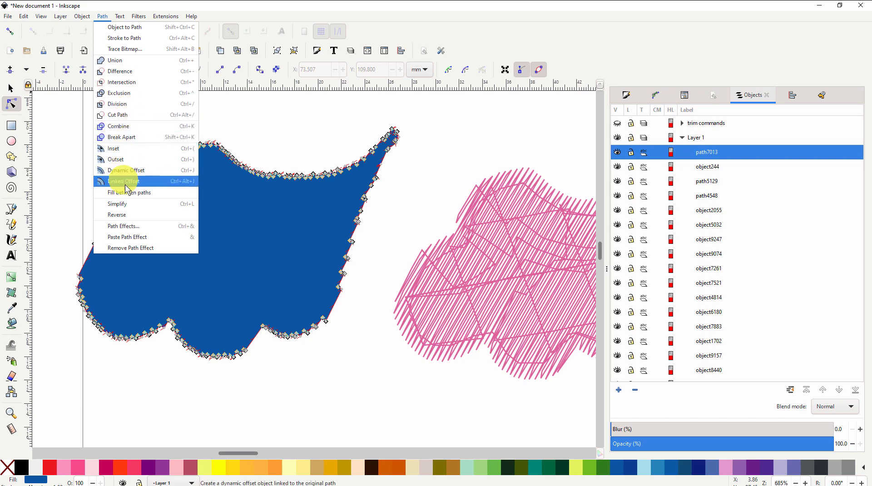
left_click(125, 204)
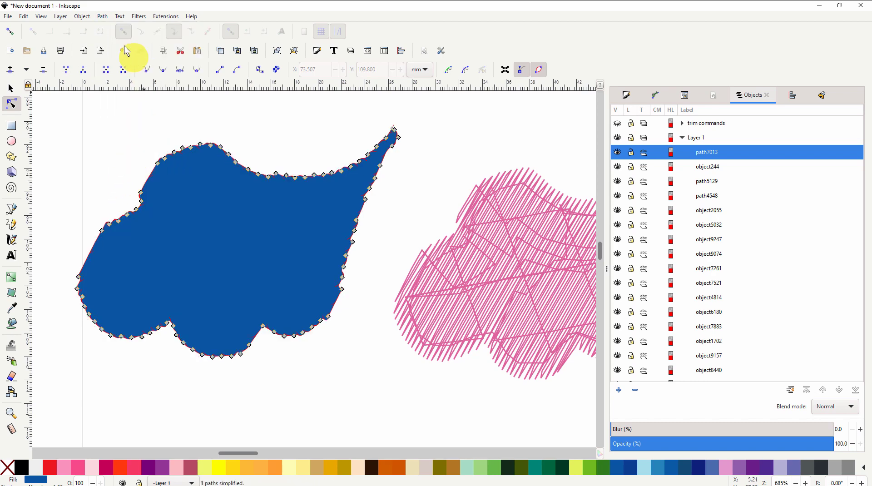
left_click(100, 17)
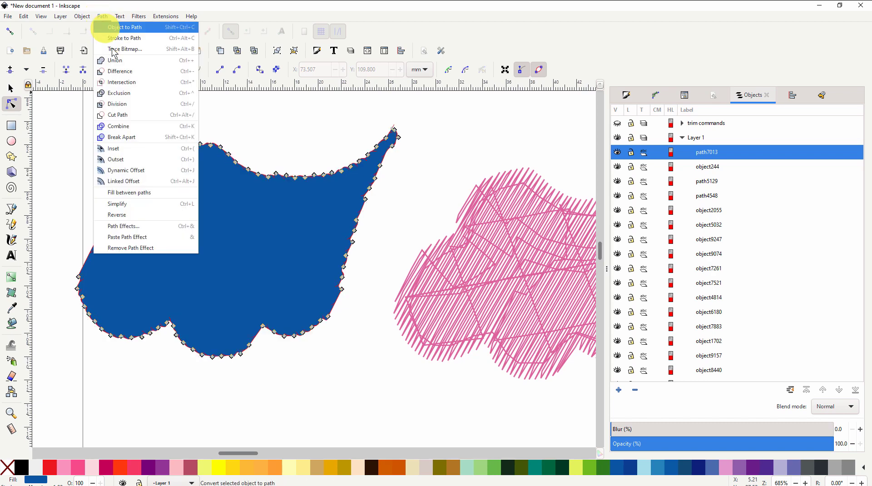
left_click(125, 204)
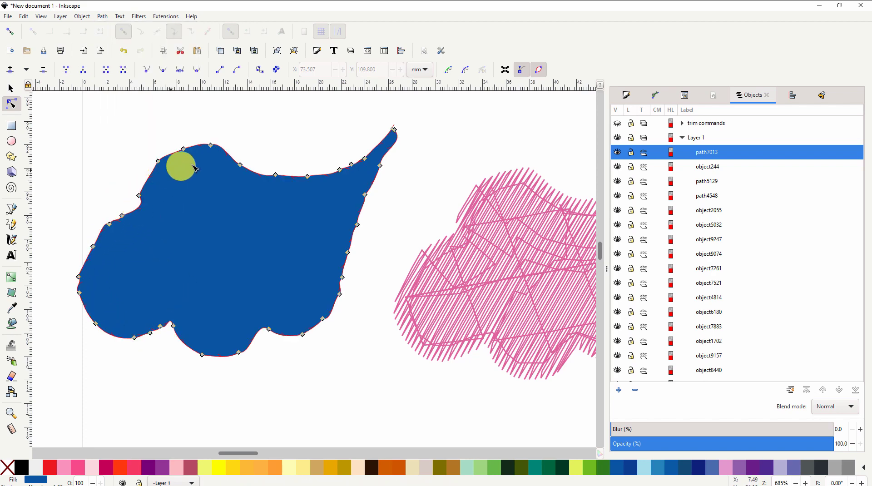
Delete the two extra nodes on the blue petal's upper edge, just before its pointed tip.
scroll(333, 283, "up", 2)
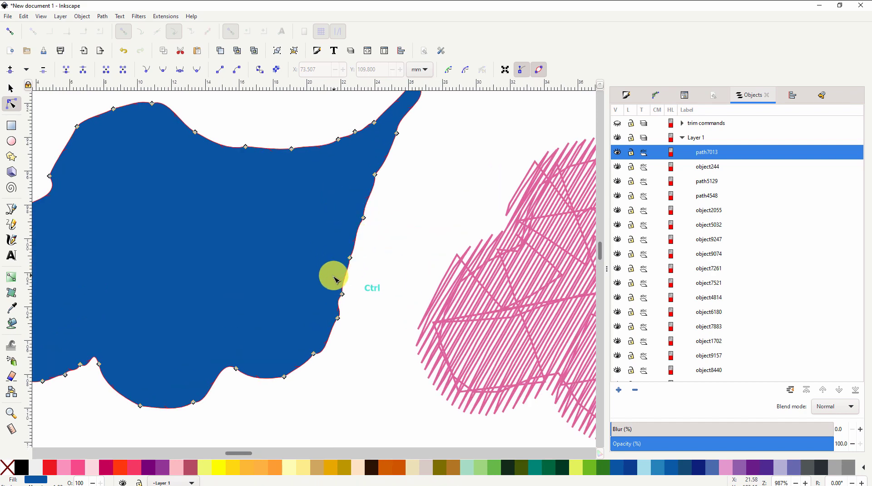
scroll(299, 290, "down", 1, "ctrl")
scroll(300, 293, "down", 1, "ctrl")
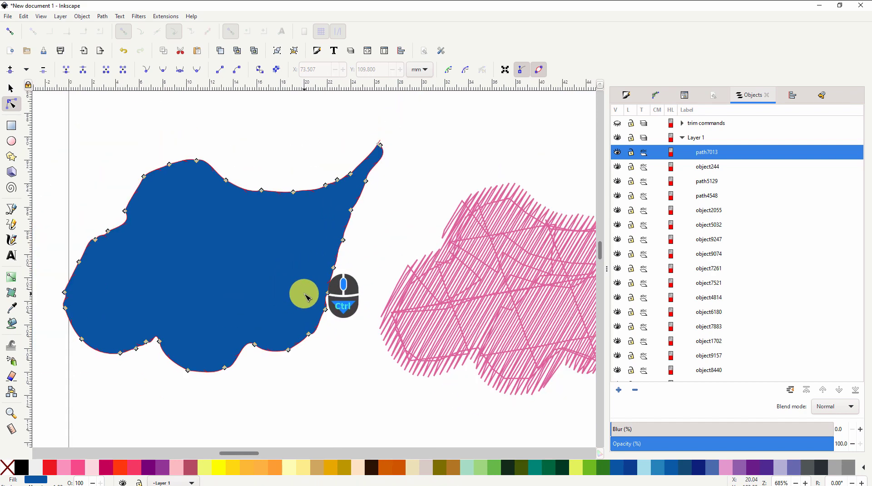
scroll(296, 227, "up", 1, "ctrl")
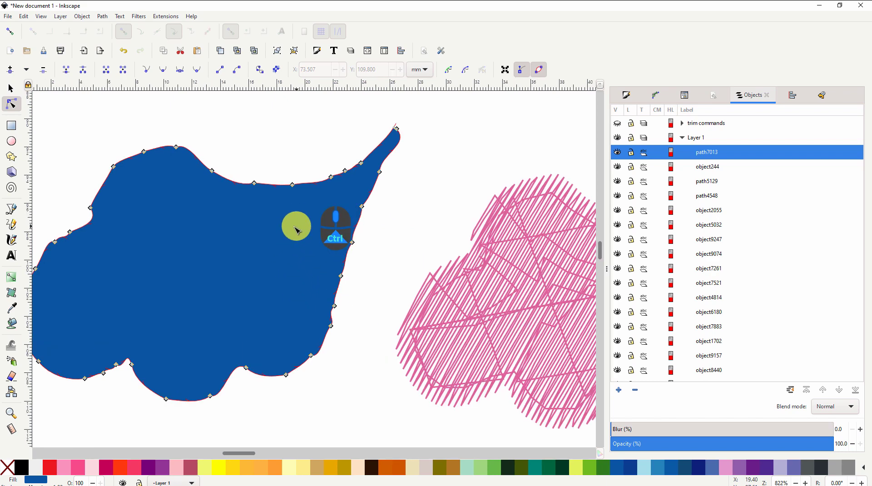
left_click_drag(316, 157, 353, 193)
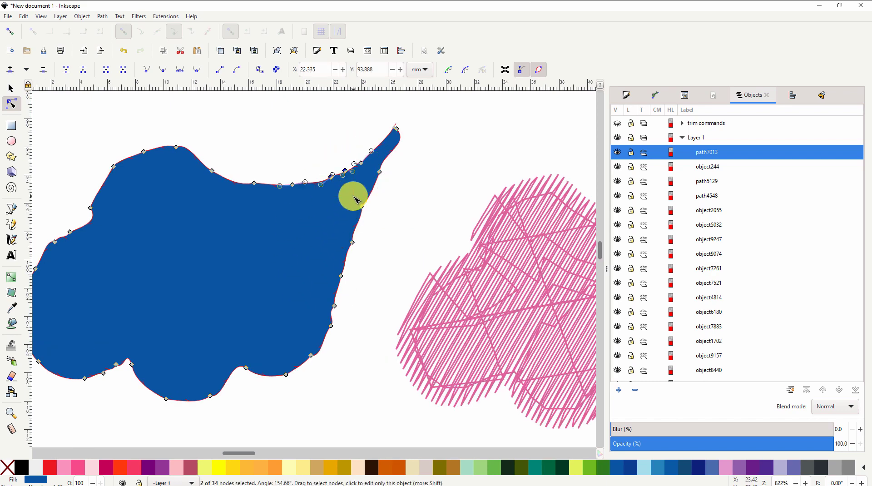
left_click(43, 71)
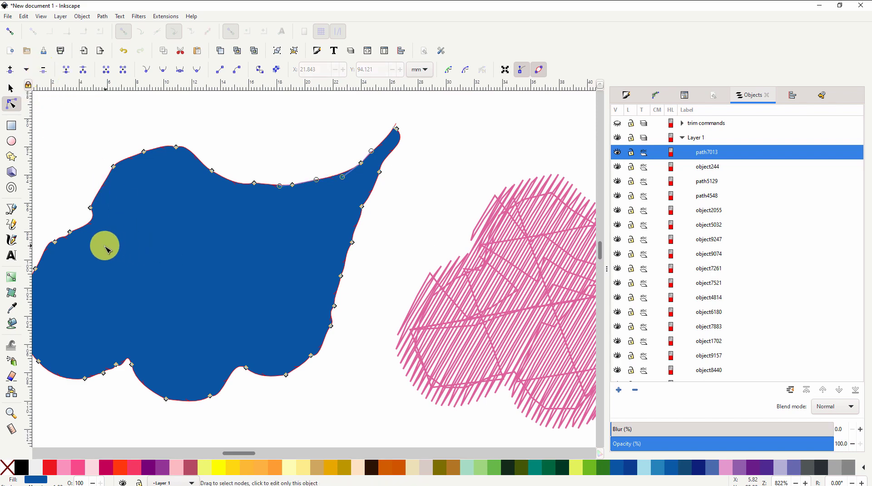
Move the pink petal stitches so they partly overlap the solid blue petal.
left_click_drag(151, 236, 224, 197)
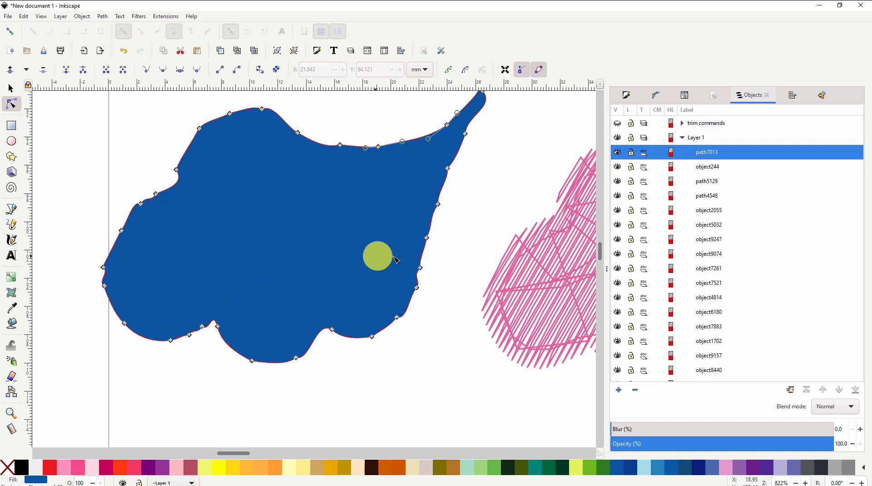
left_click(572, 284)
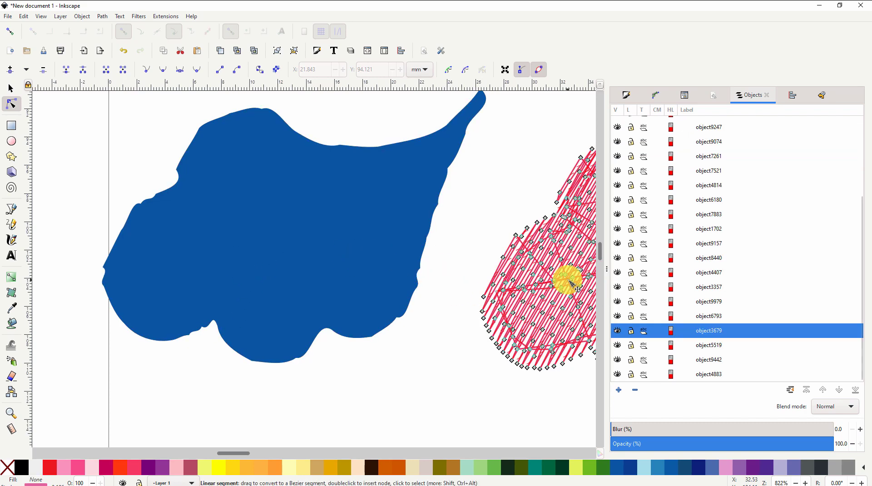
left_click(11, 88)
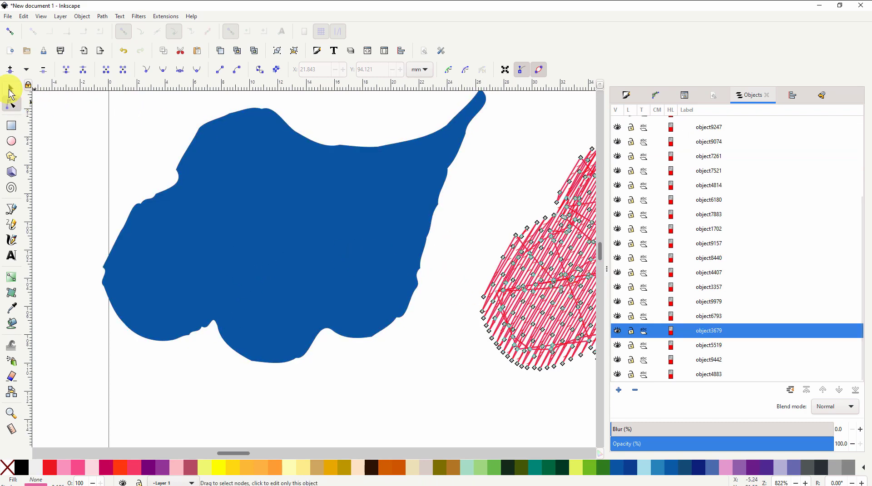
mouse_move(559, 276)
left_mouse_down()
mouse_move(390, 275)
mouse_move(333, 262)
left_mouse_up()
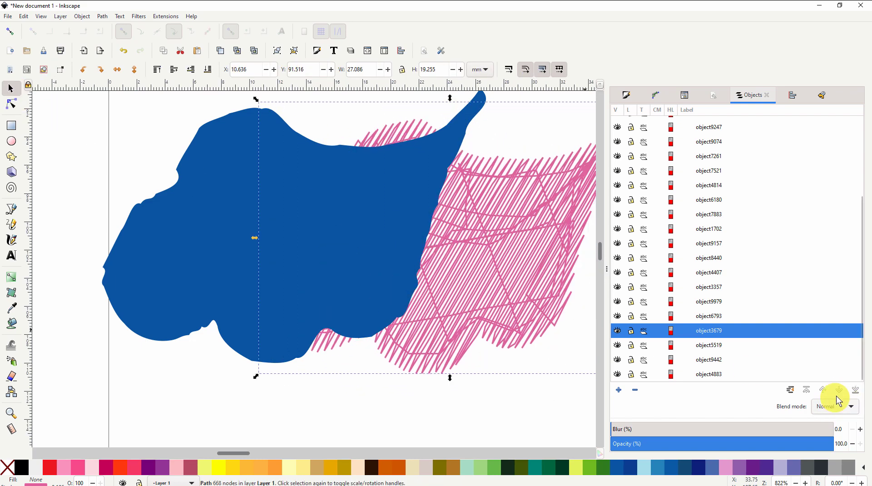
Raise the pink petal stitches in the stacking order of Layer 1 until they lie above the blue petal shape.
left_click(824, 391)
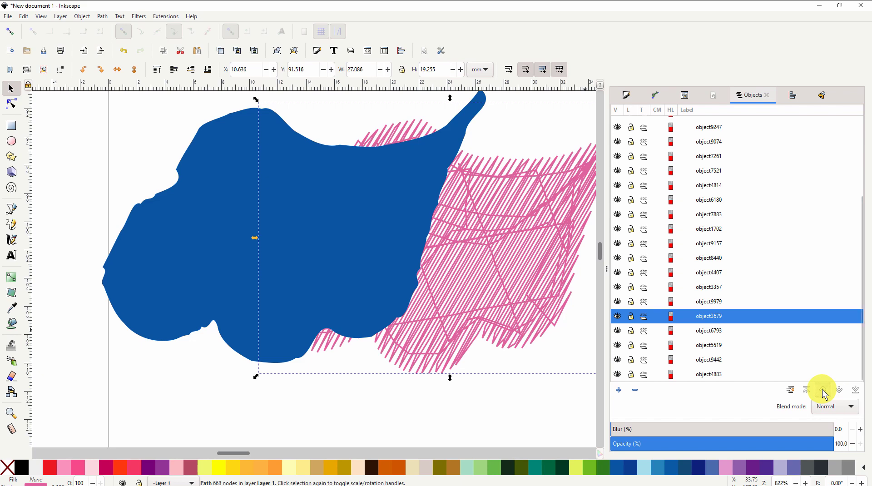
left_click(824, 392)
left_click(823, 391)
left_click(824, 392)
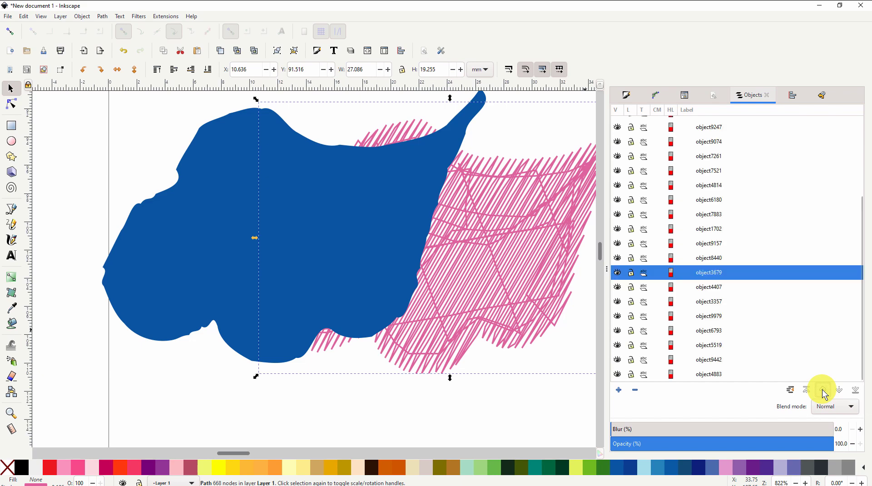
left_click(823, 391)
left_click(824, 391)
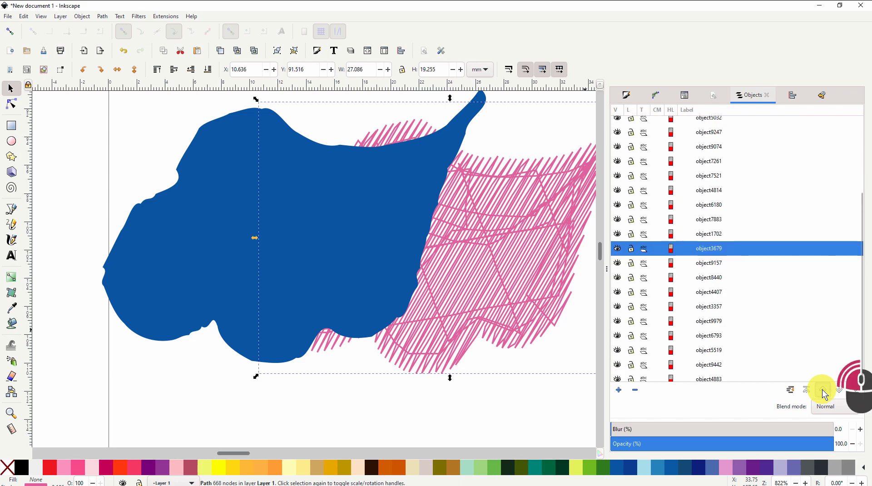
left_click(824, 392)
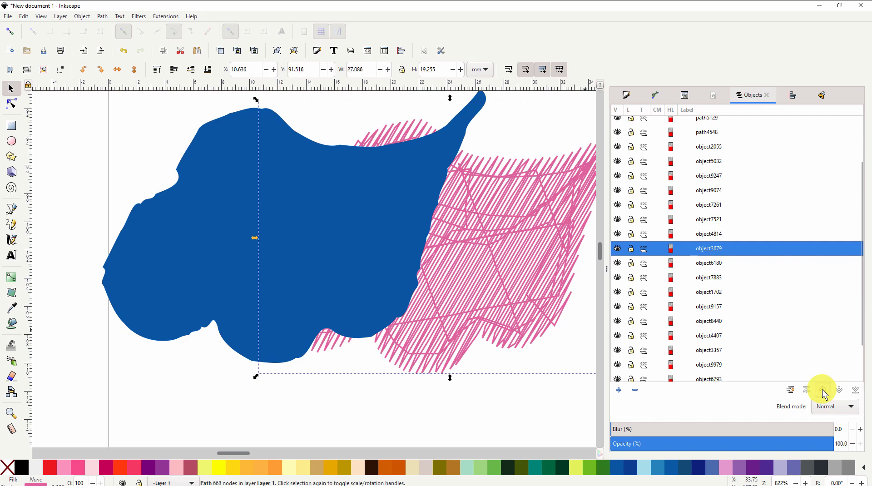
left_click(824, 392)
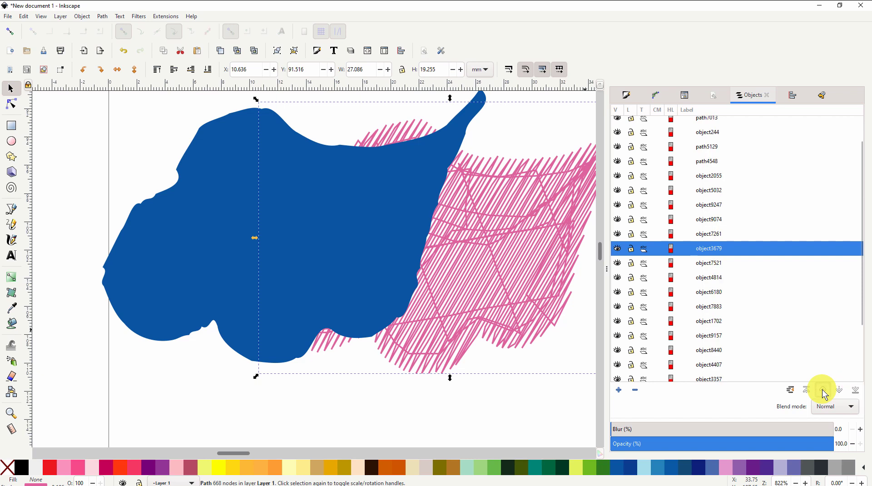
left_click(823, 391)
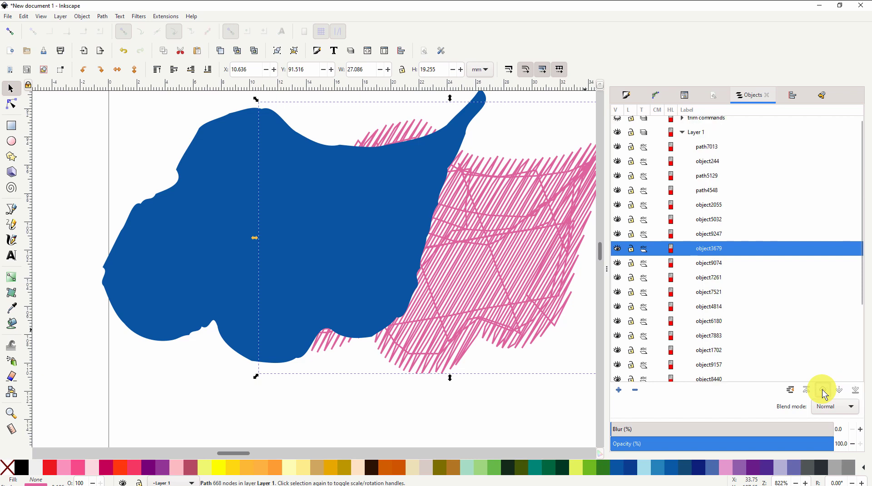
left_click(824, 391)
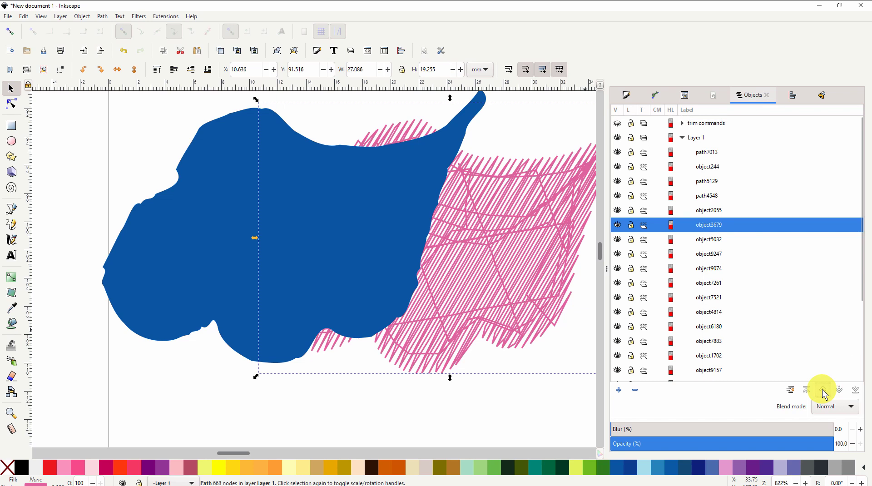
left_click(824, 392)
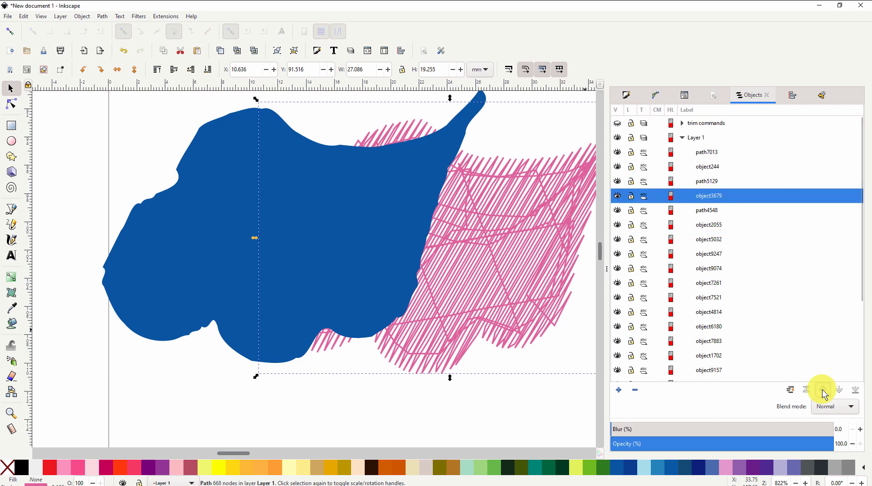
left_click(823, 392)
left_click(824, 391)
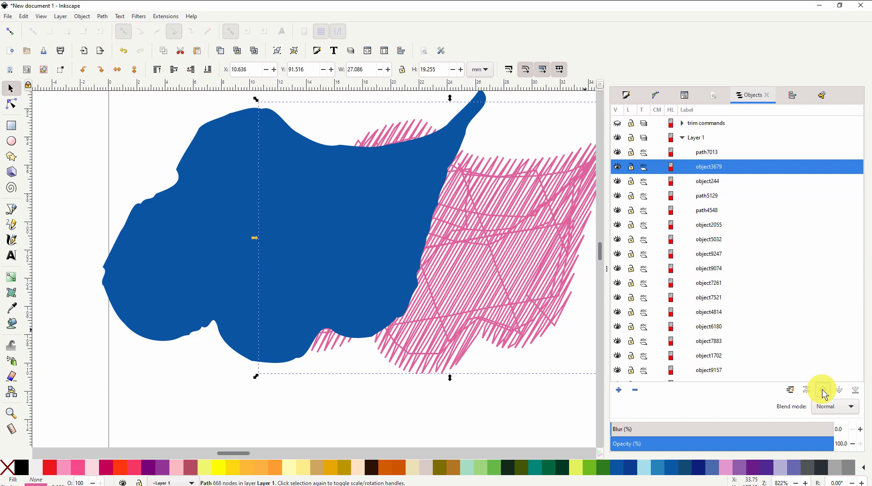
left_click(824, 391)
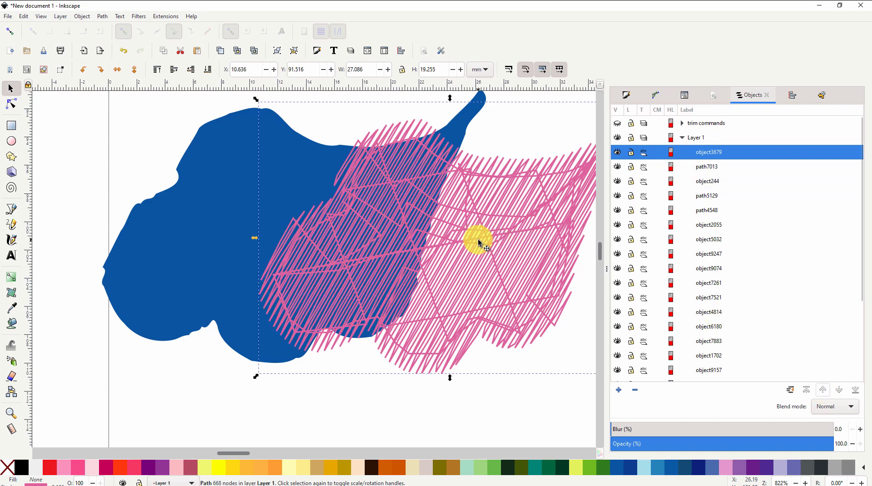
Position the pink stitches exactly over the blue petal and compare the stitch ends with the solid outline.
mouse_move(487, 242)
left_mouse_down()
mouse_move(336, 226)
mouse_move(330, 233)
left_mouse_up()
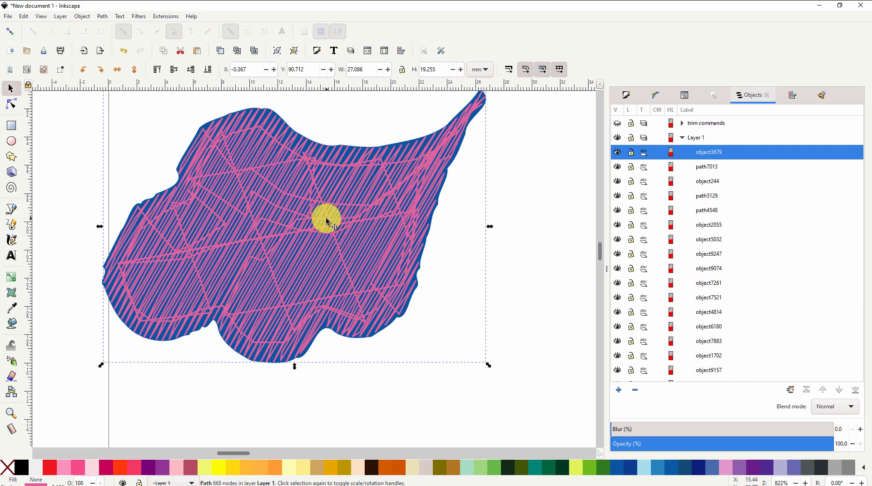
key("ctrl")
scroll(291, 174, "up", 2)
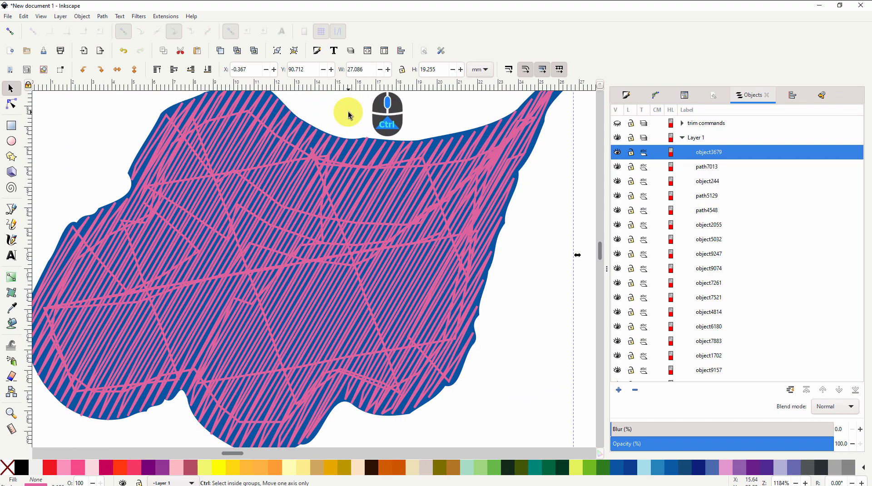
scroll(359, 145, "up", 1)
scroll(359, 145, "up", 1)
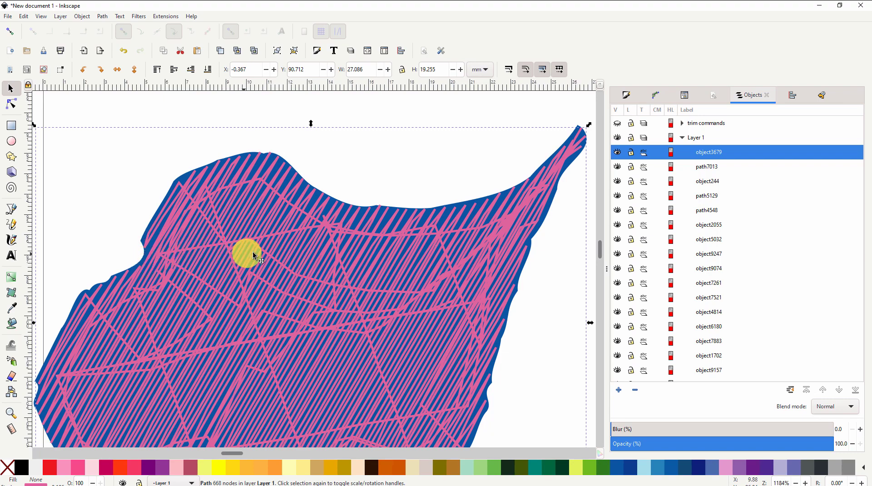
scroll(284, 262, "down", 4, "ctrl")
scroll(284, 262, "down", 1, "ctrl")
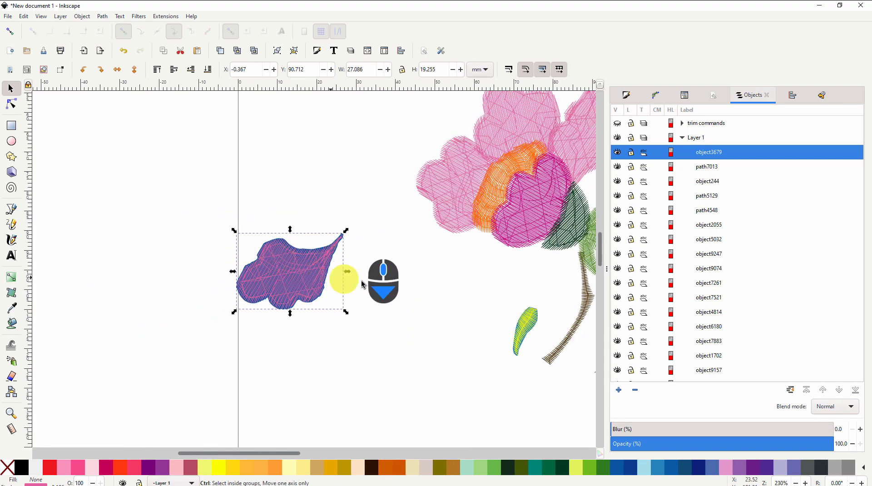
Give the lowest section of the flower's orange stitch band a bright yellow stroke.
left_click_drag(373, 284, 272, 259)
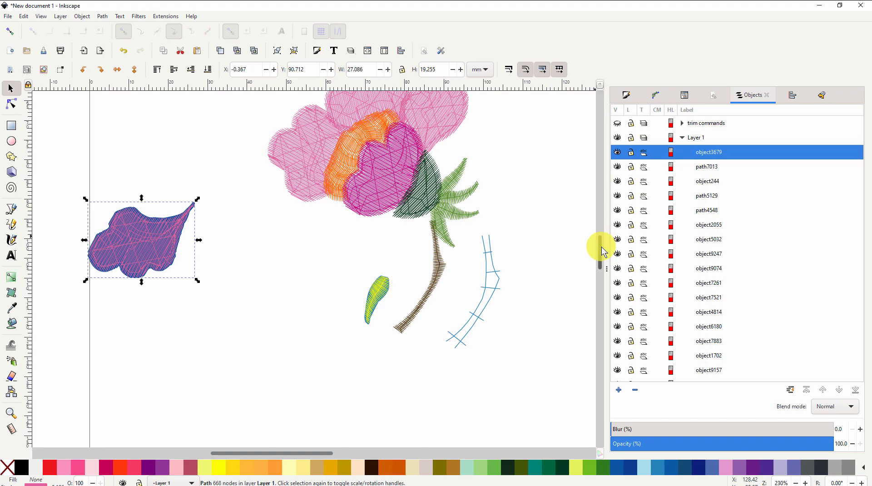
left_click_drag(603, 252, 601, 243)
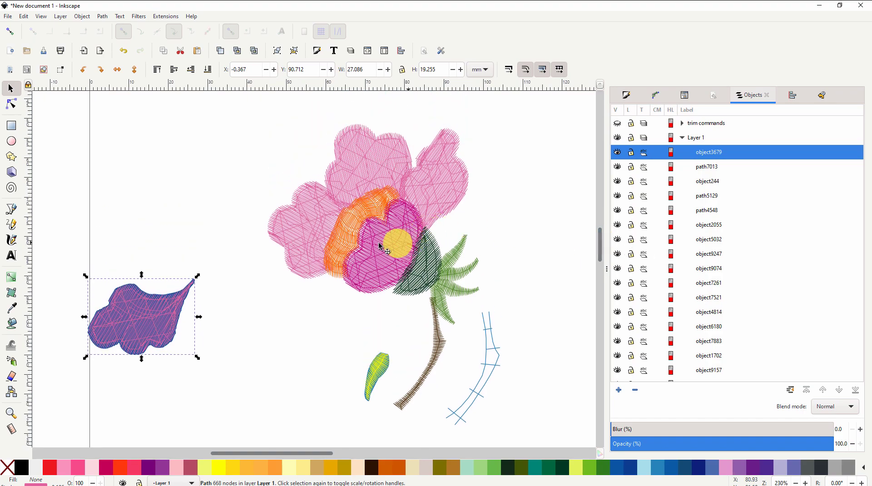
scroll(363, 231, "up", 3)
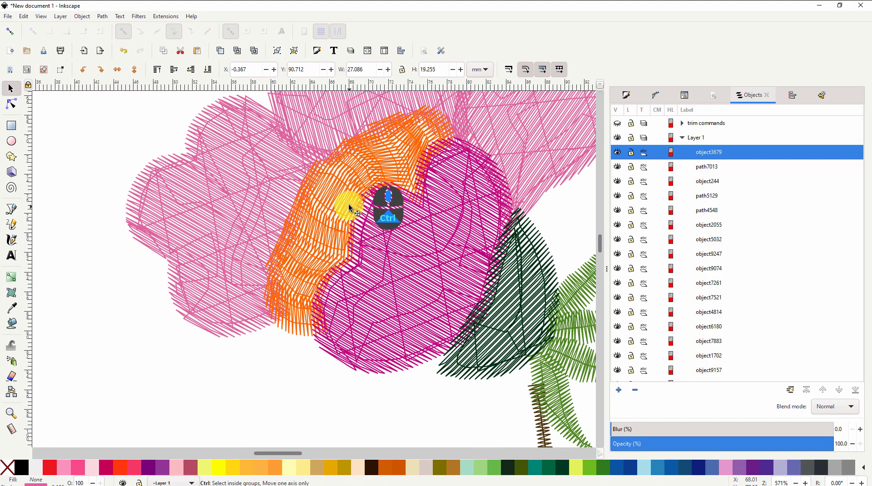
scroll(349, 208, "up", 2, "ctrl")
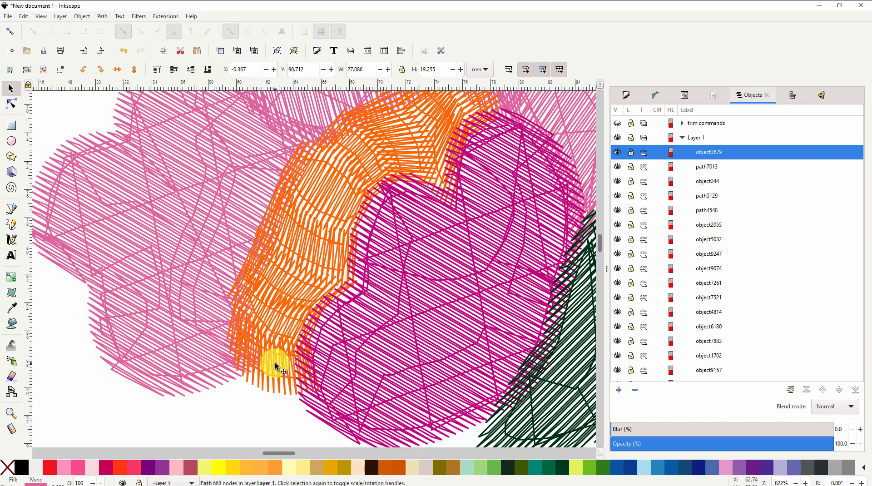
left_click(275, 362)
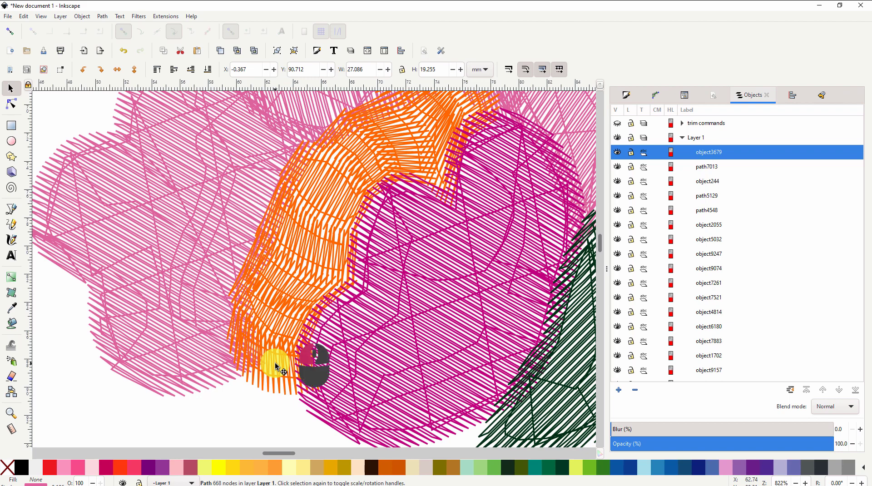
left_click(191, 466, "shift")
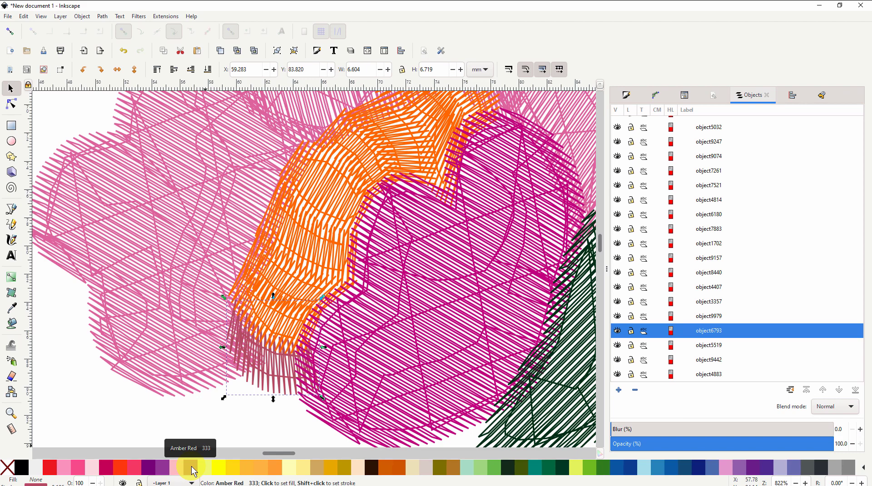
left_click(222, 468, "shift")
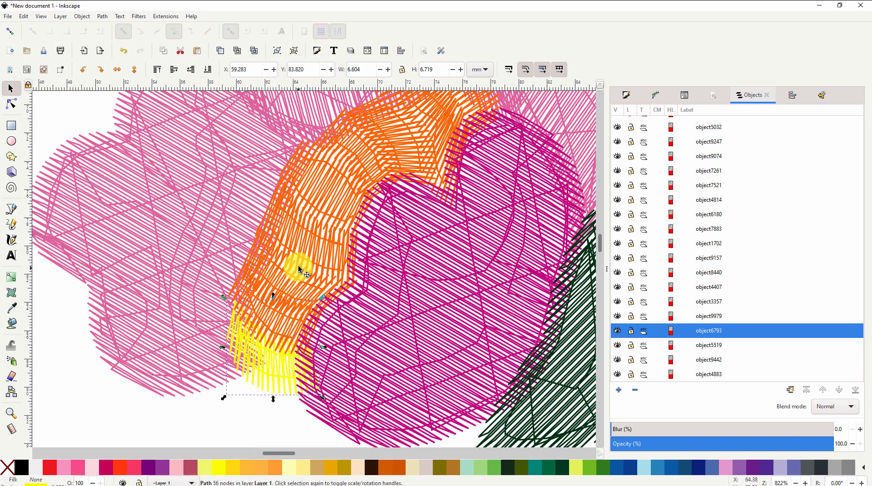
Recolour alternate sections of the orange band upward from the yellow one, with a teal stroke and a dark blue stroke.
left_click(276, 309, "alt")
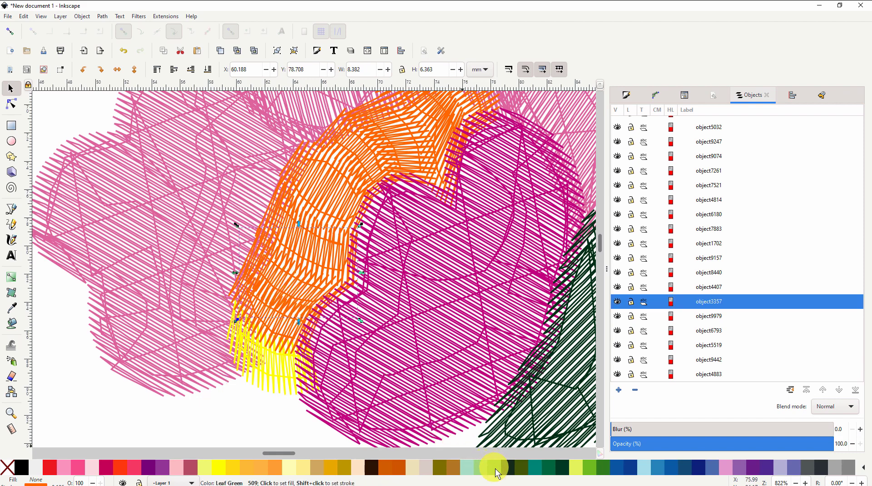
left_click(538, 472)
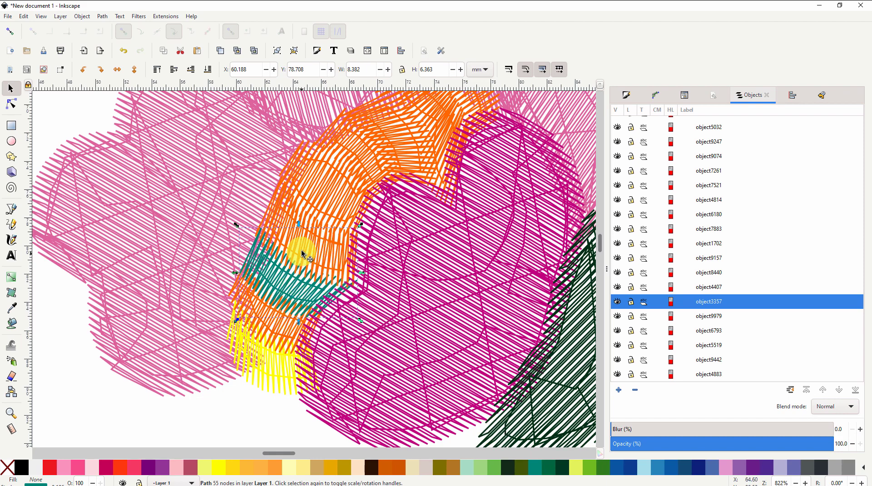
left_click(320, 200)
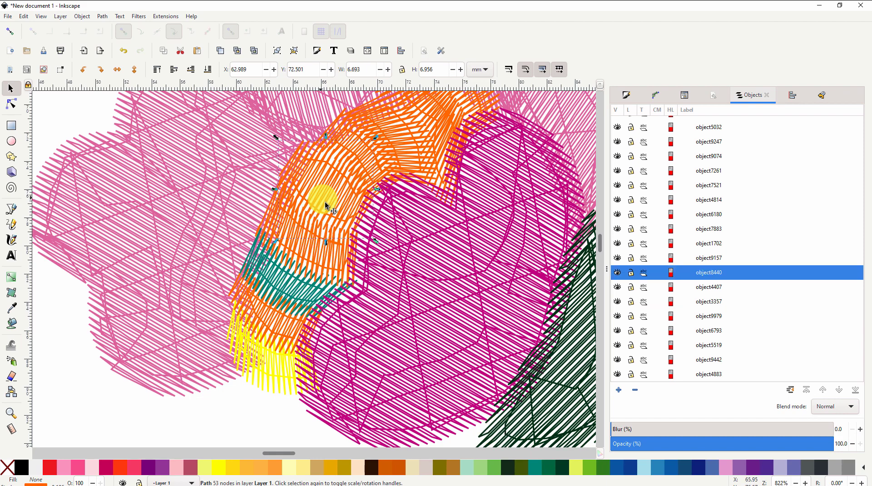
left_click(635, 469, "shift")
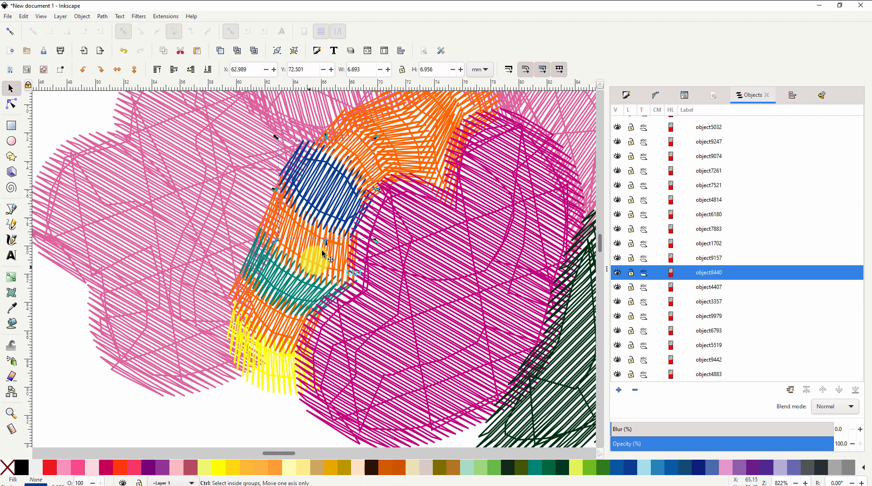
Turn on snapping and draw a straight-segment Pen path along the stitch ends at the lower edge of the band's dark blue section.
scroll(261, 337, "up", 1)
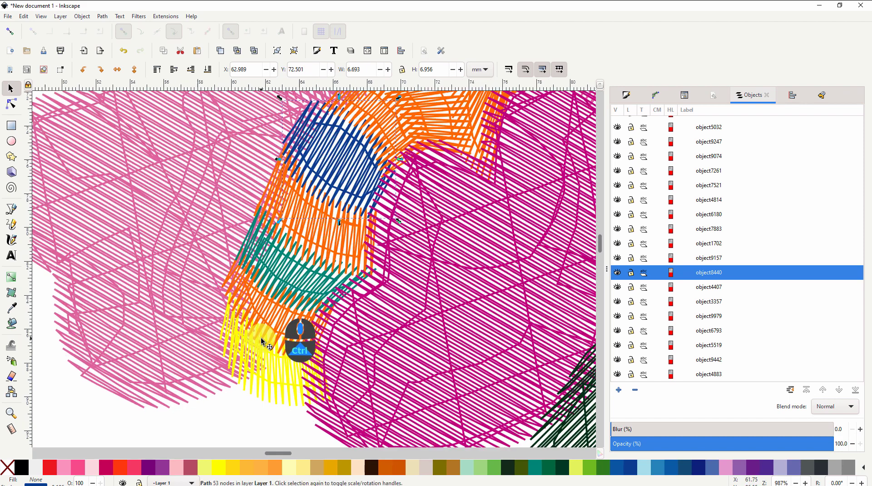
scroll(263, 348, "up", 2)
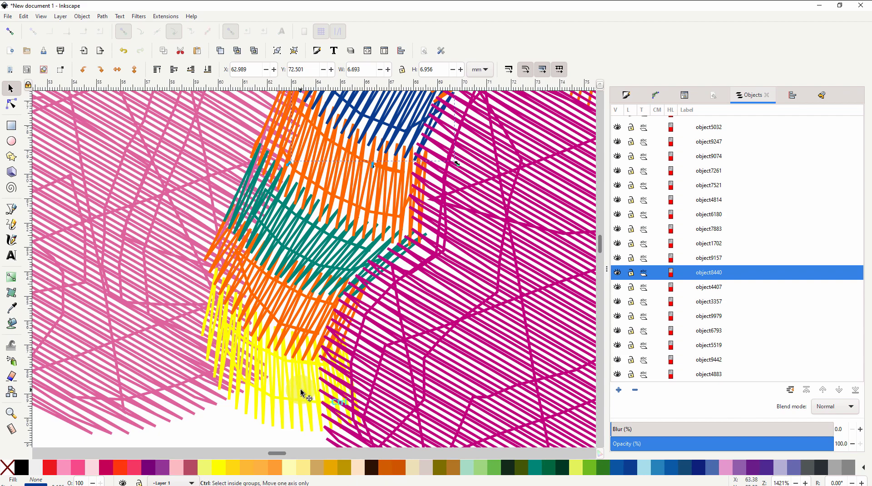
scroll(302, 393, "down", 3)
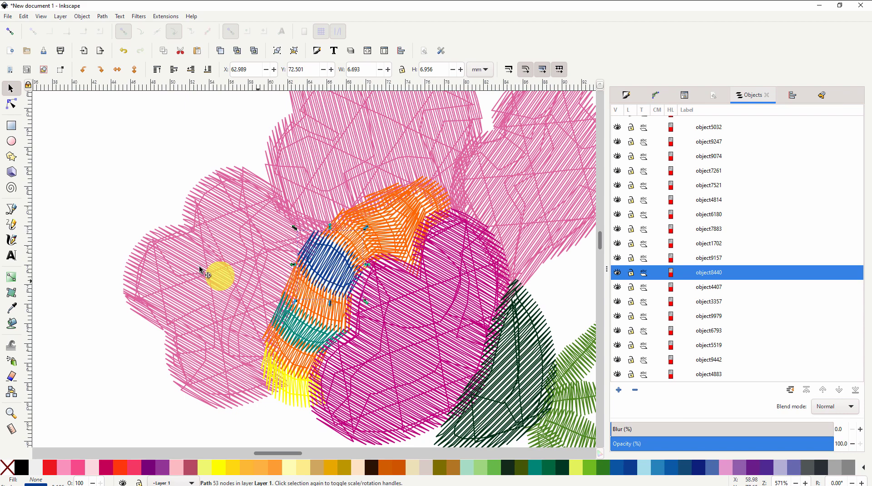
left_click(11, 211)
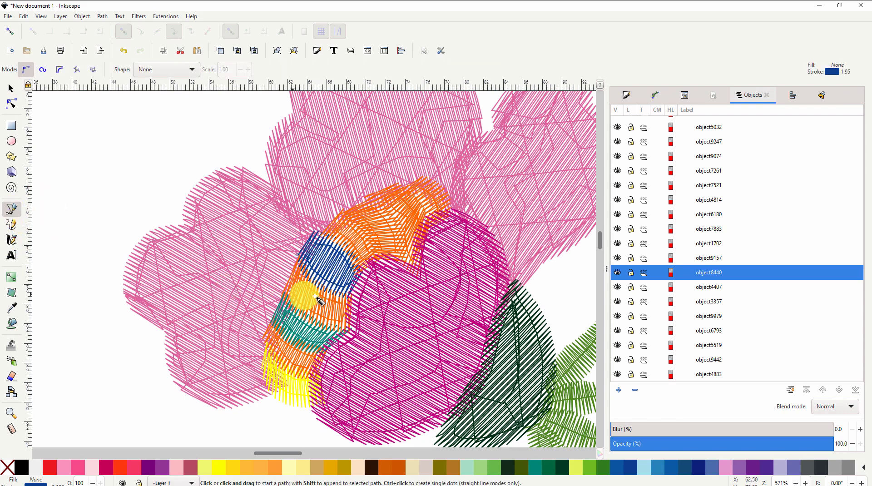
scroll(348, 301, "up", 3)
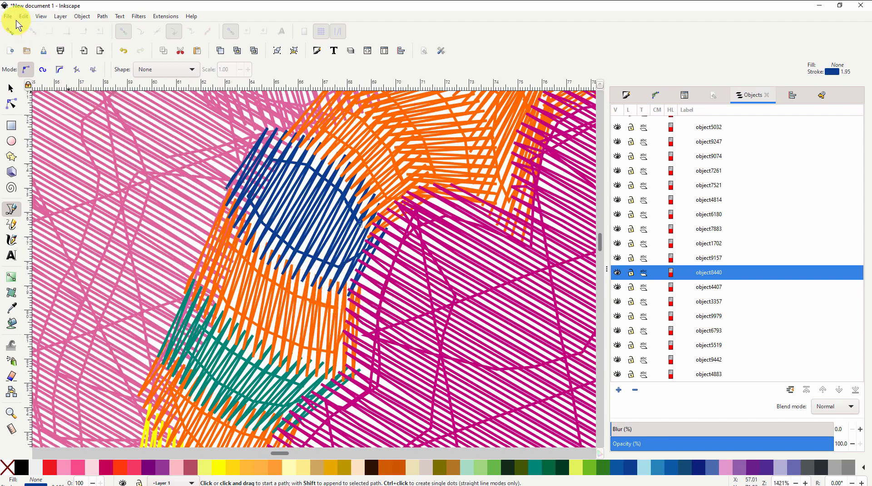
left_click(9, 32)
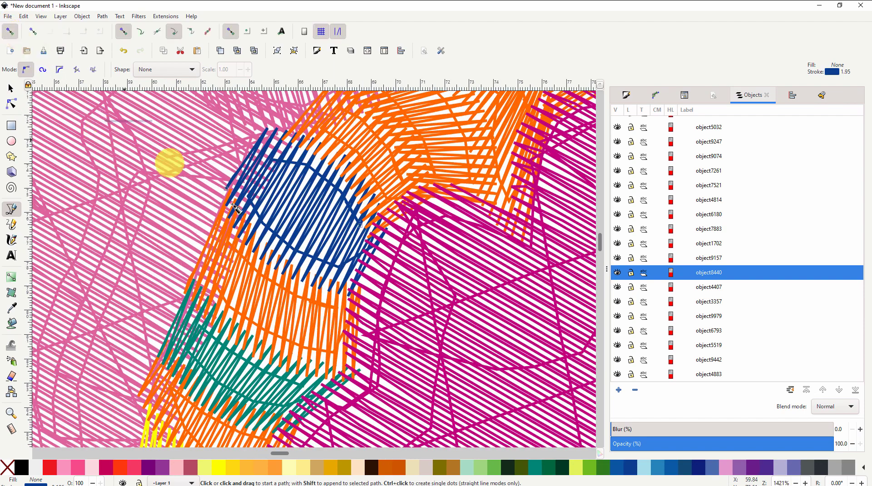
left_click(348, 299)
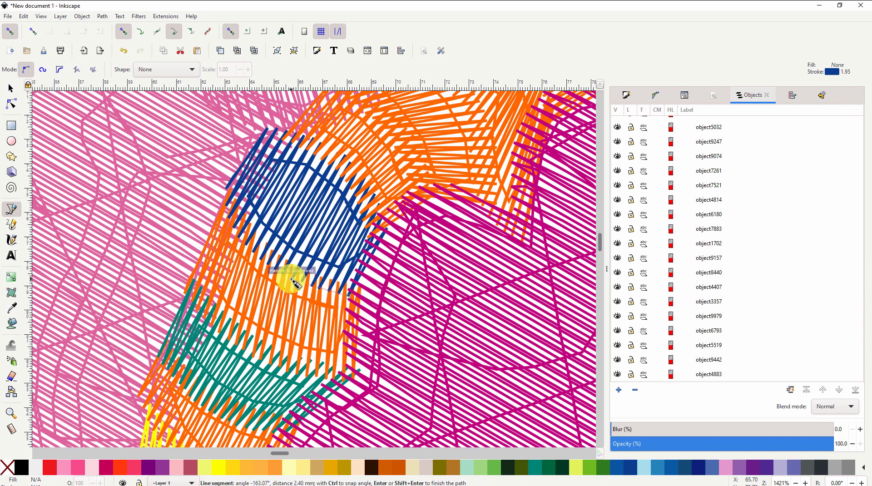
left_click(293, 280)
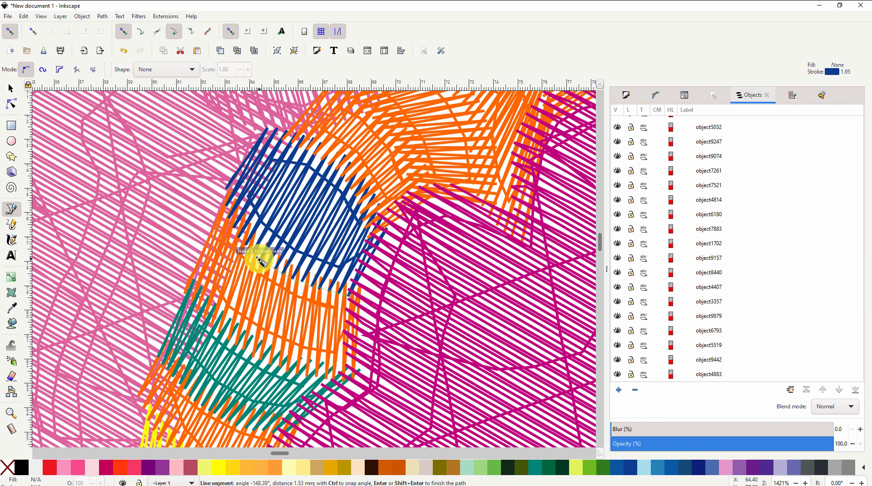
left_click(258, 258)
left_click(241, 240)
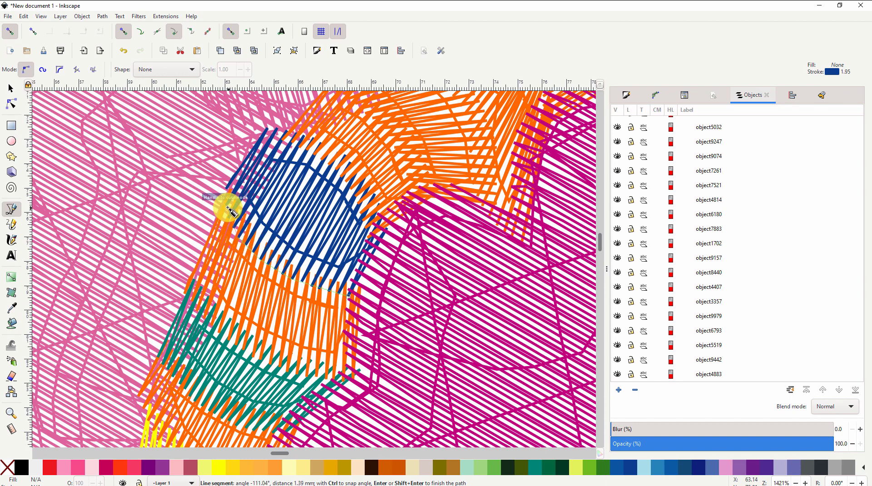
left_click(227, 203)
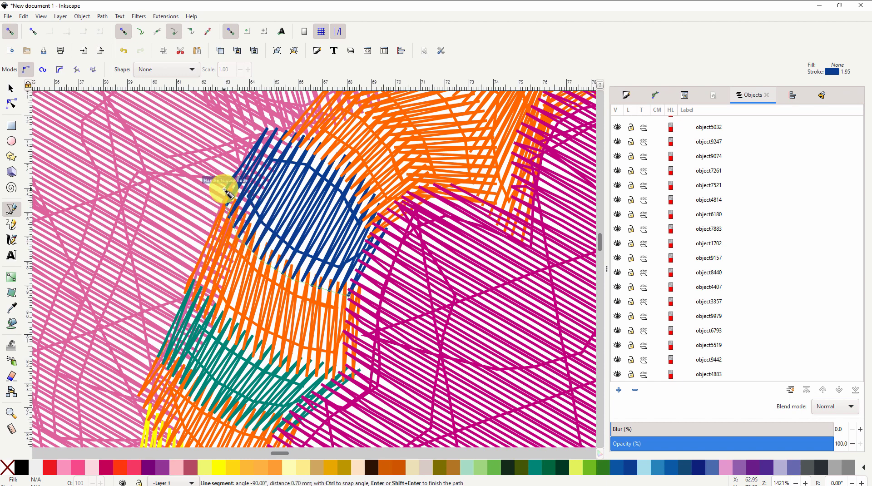
left_click(225, 189)
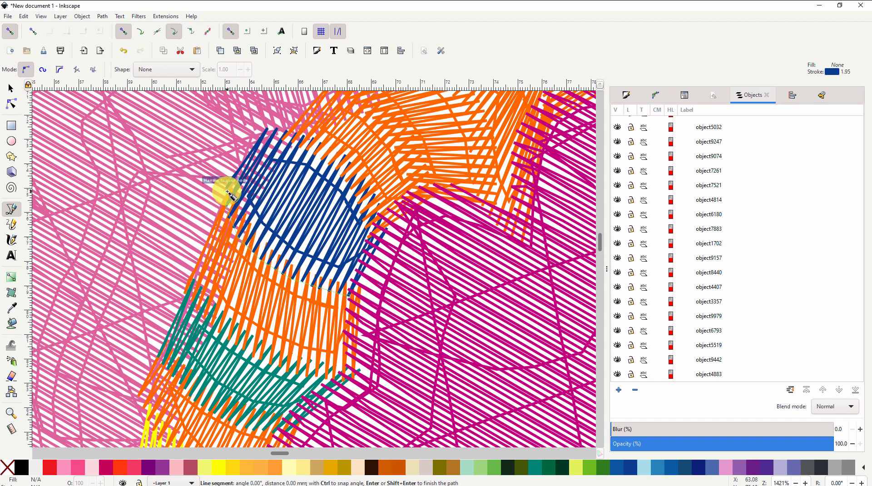
key("Return")
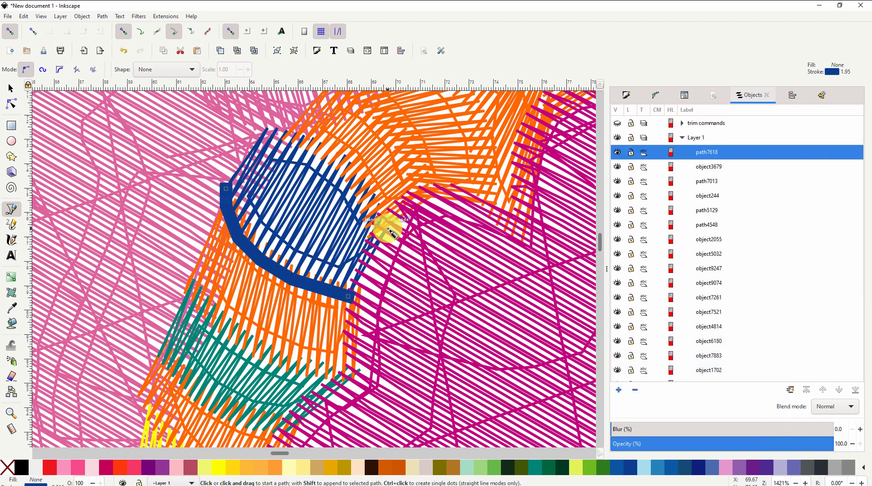
Draw a second Pen path along the upper edge of the dark blue section and reduce its stroke width to 0.877.
left_click(387, 228)
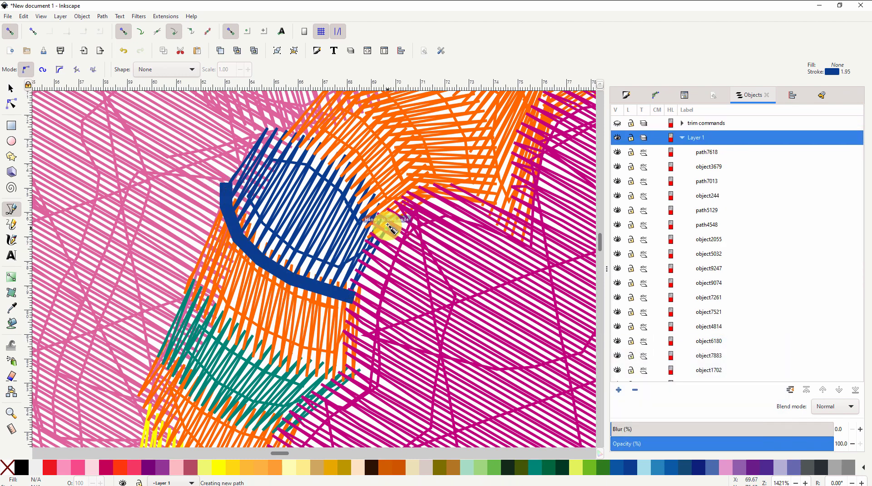
left_click(374, 196)
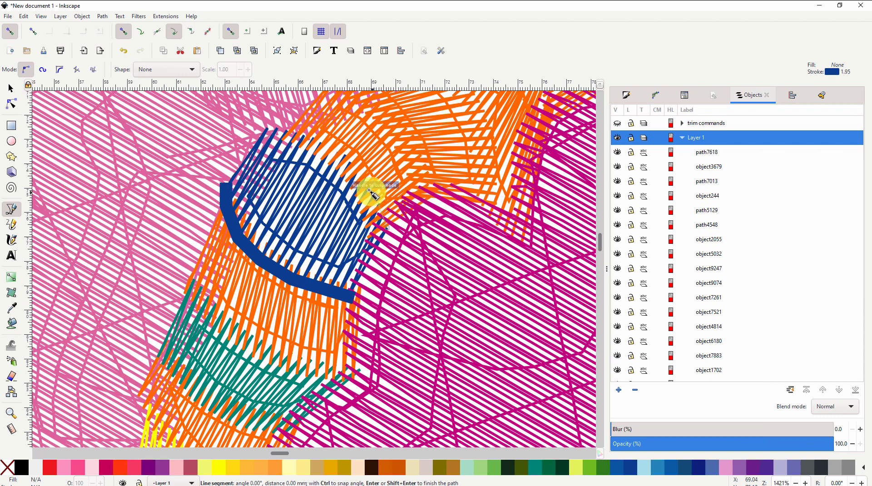
left_click(349, 161)
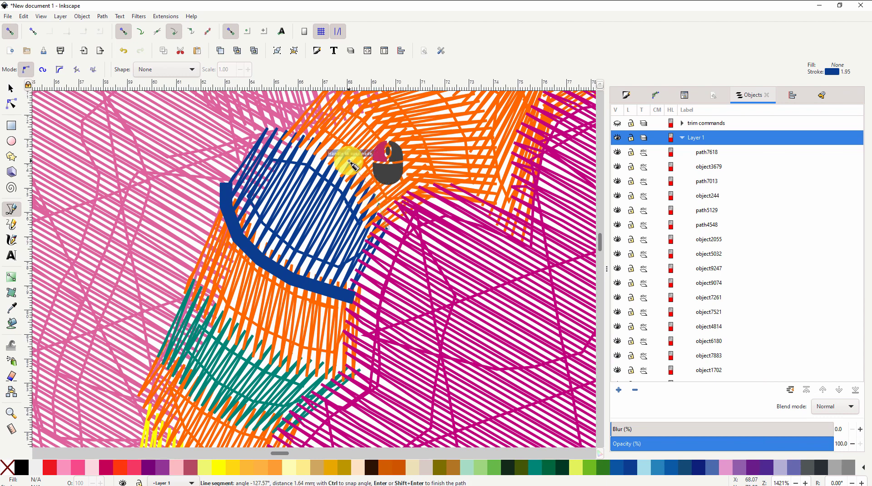
left_click(318, 142)
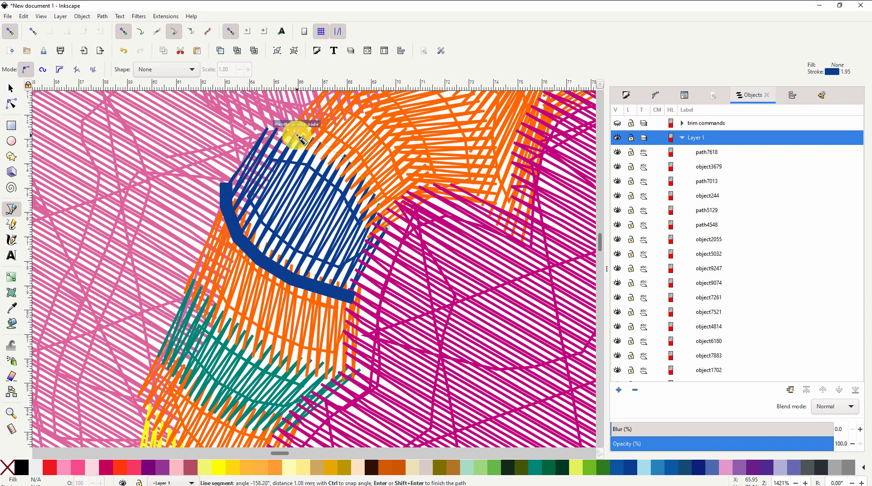
left_click(293, 133)
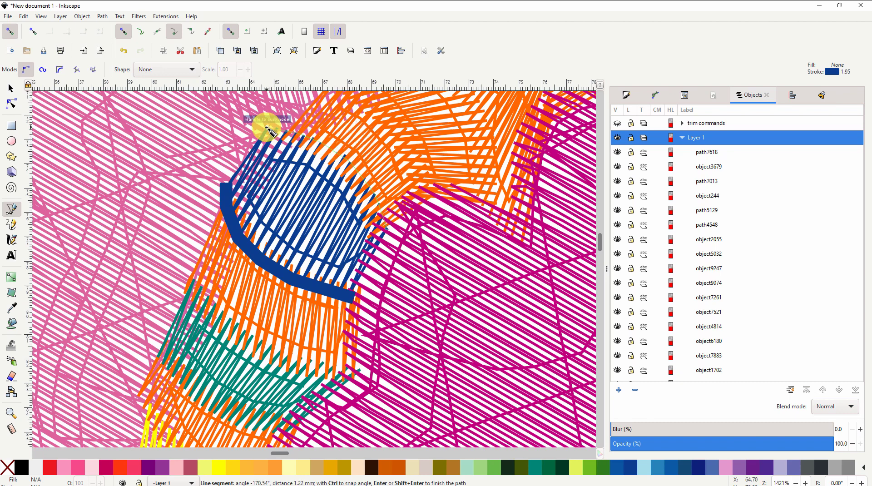
key("Return")
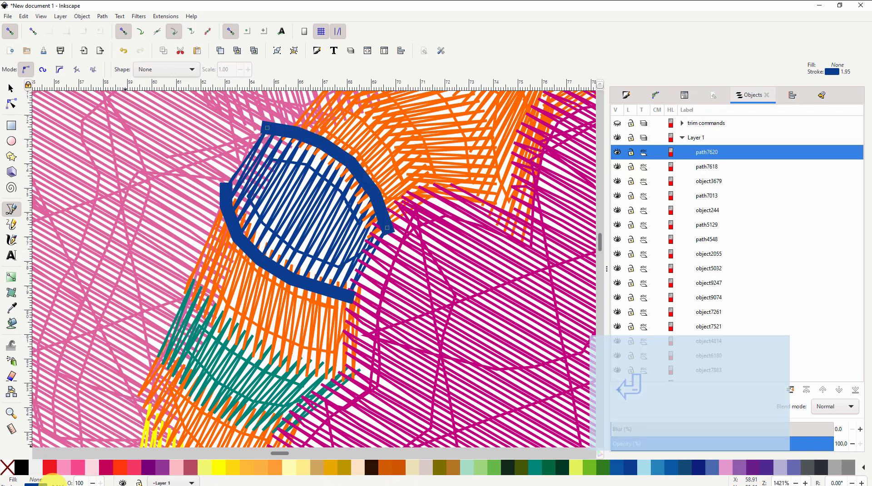
mouse_move(53, 480)
left_mouse_down()
mouse_move(87, 474)
mouse_move(249, 331)
left_mouse_up()
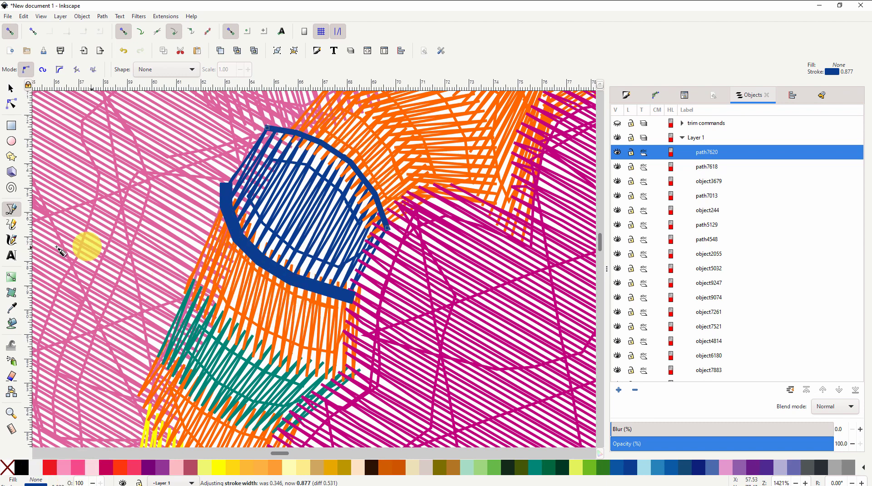
Turn off snapping and draw two straight Pencil rungs across both edge paths, one near each end, parallel to the dark blue stitches.
left_click(11, 224)
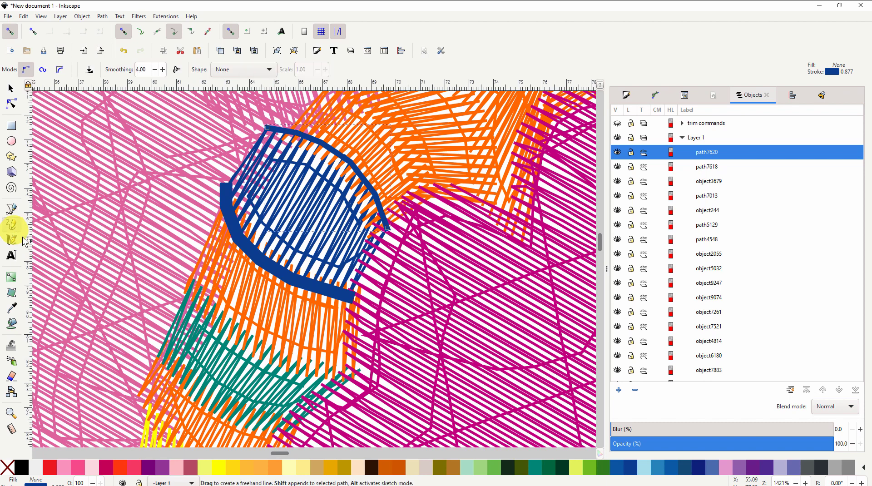
left_click(320, 312)
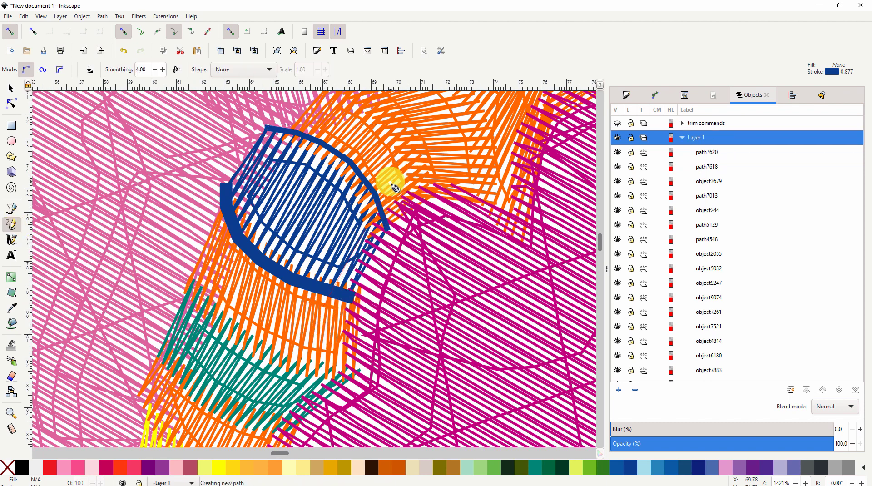
left_click(10, 32)
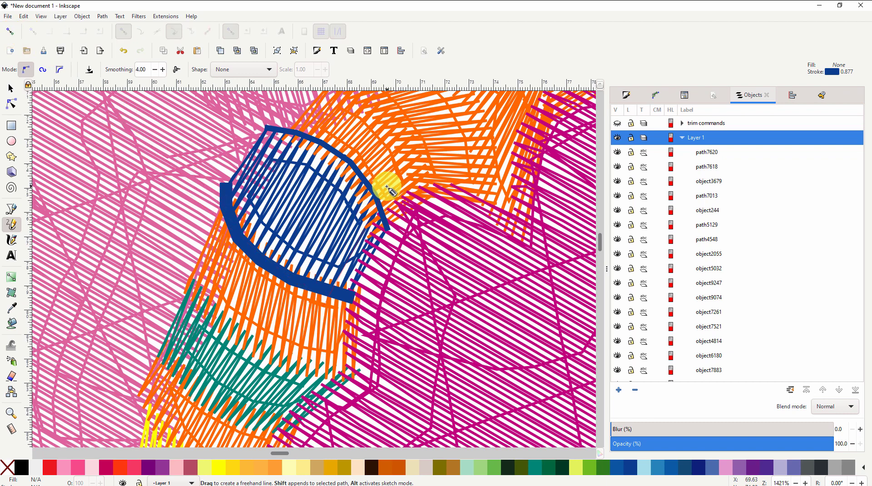
left_click_drag(385, 187, 324, 306)
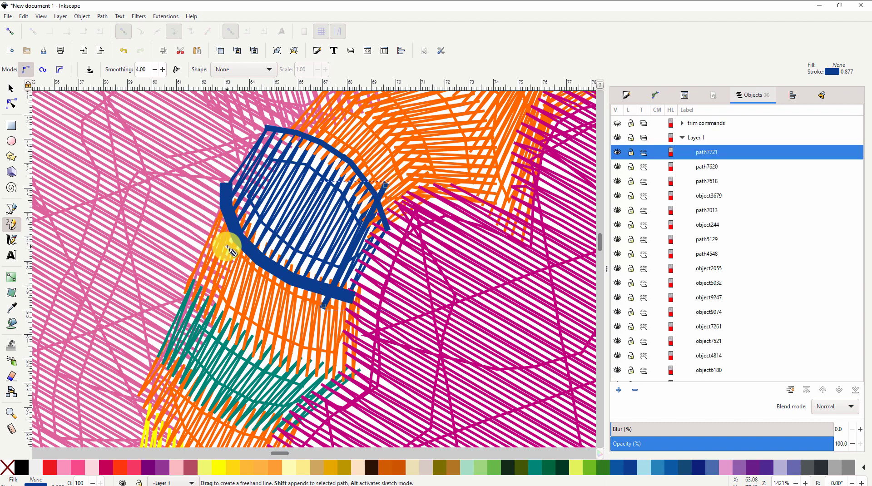
mouse_move(228, 247)
left_mouse_down()
mouse_move(295, 156)
mouse_move(298, 122)
left_mouse_up()
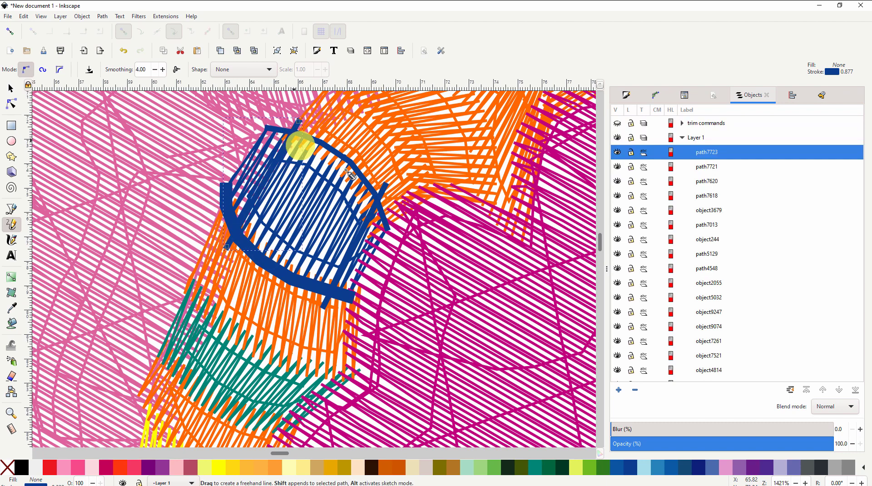
Combine the two edge paths and the two rungs into a single path.
left_click(702, 197, "shift")
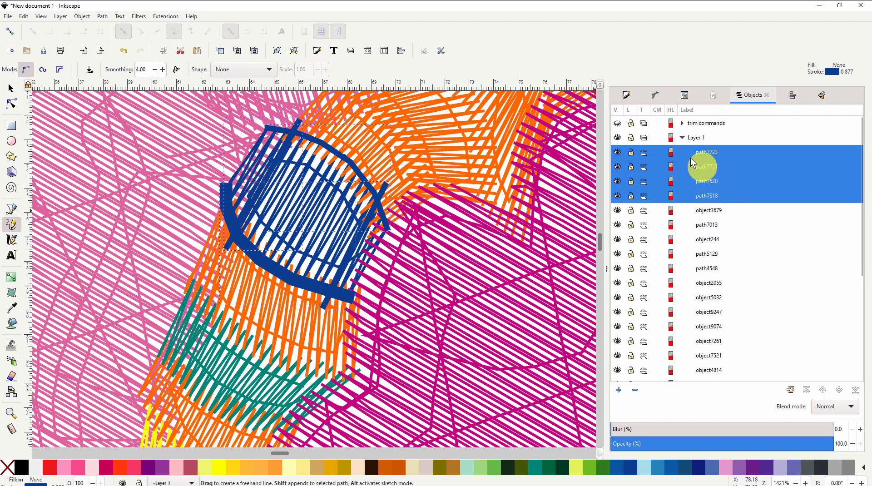
left_click(102, 18)
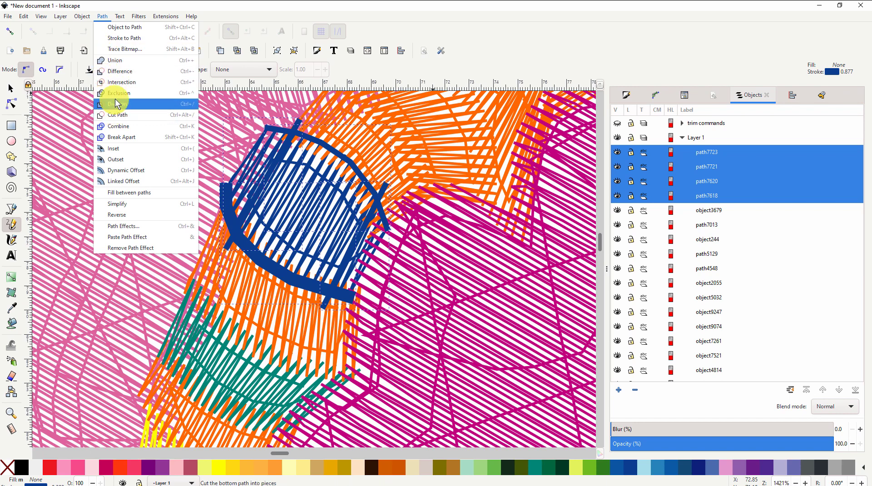
left_click(118, 129)
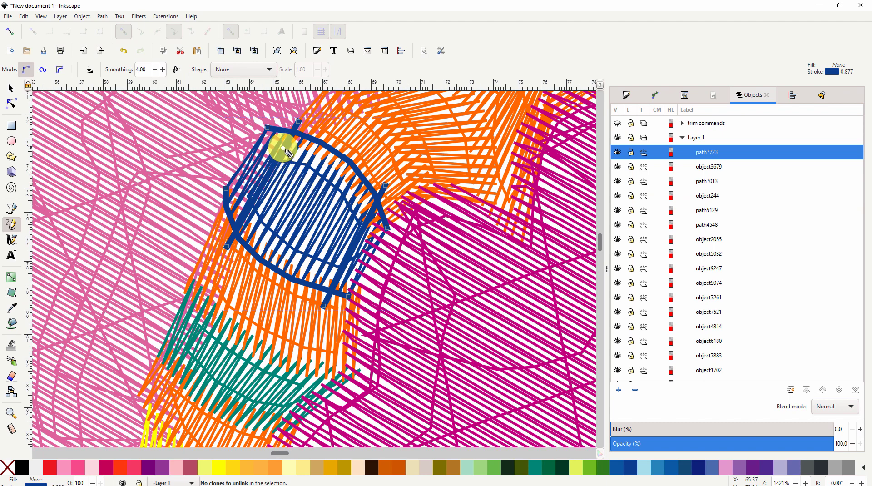
Move the combined satin path off the stitches into the blank area below the flower, at about X 59.7, Y 92.7 mm.
left_click(11, 88)
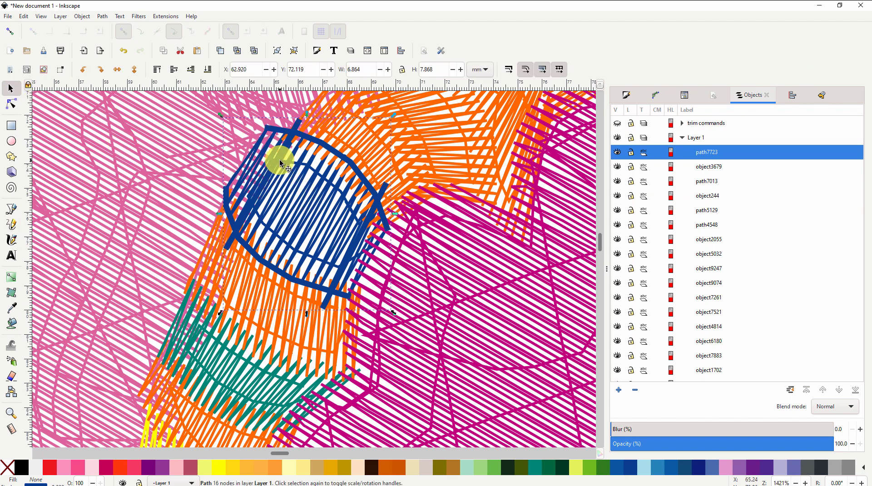
mouse_move(280, 163)
left_mouse_down()
mouse_move(340, 269)
mouse_move(385, 297)
mouse_move(382, 268)
mouse_move(322, 219)
mouse_move(360, 245)
mouse_move(442, 237)
mouse_move(317, 201)
mouse_move(448, 187)
mouse_move(454, 174)
mouse_move(288, 182)
left_mouse_up()
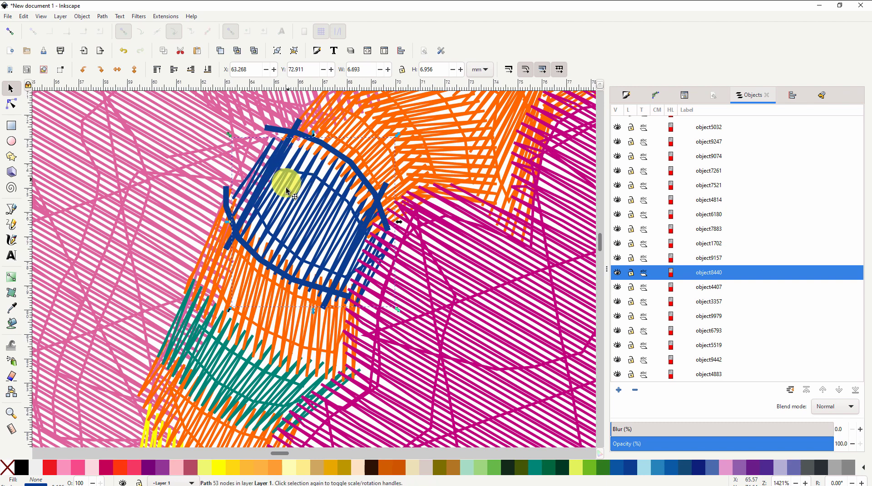
left_click(277, 129)
left_click_drag(276, 129, 359, 415)
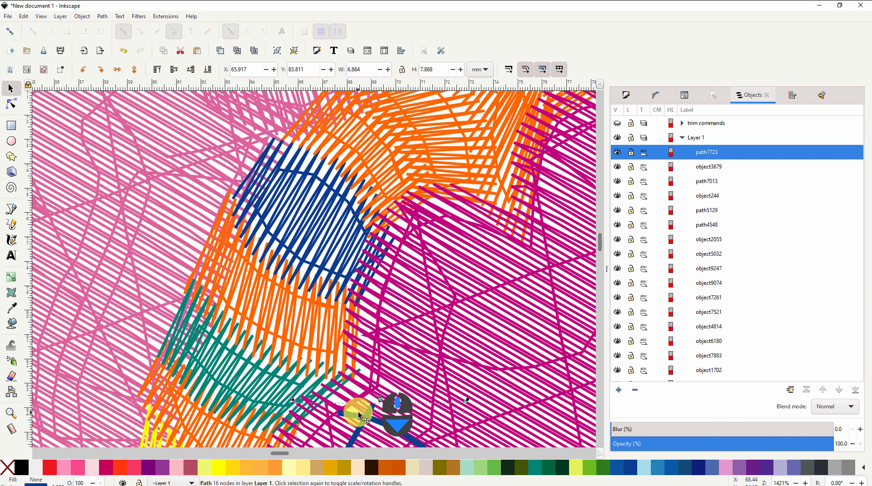
scroll(358, 411, "down", 10)
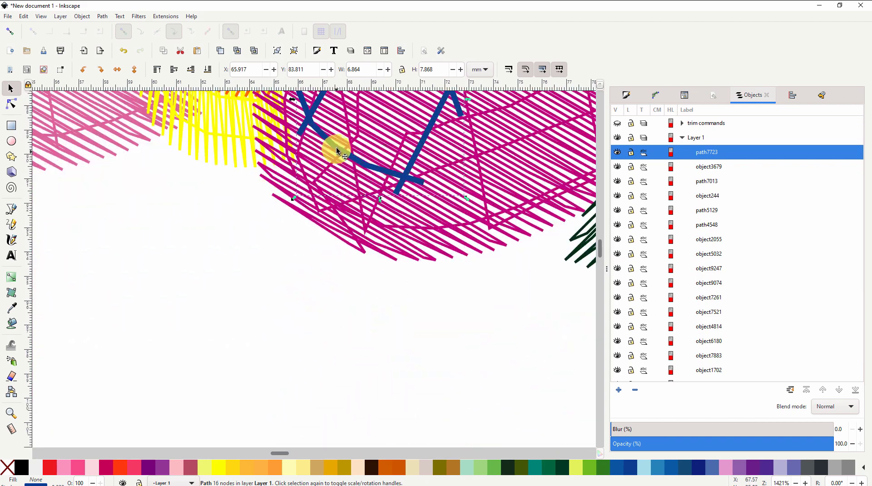
left_click_drag(337, 151, 189, 365)
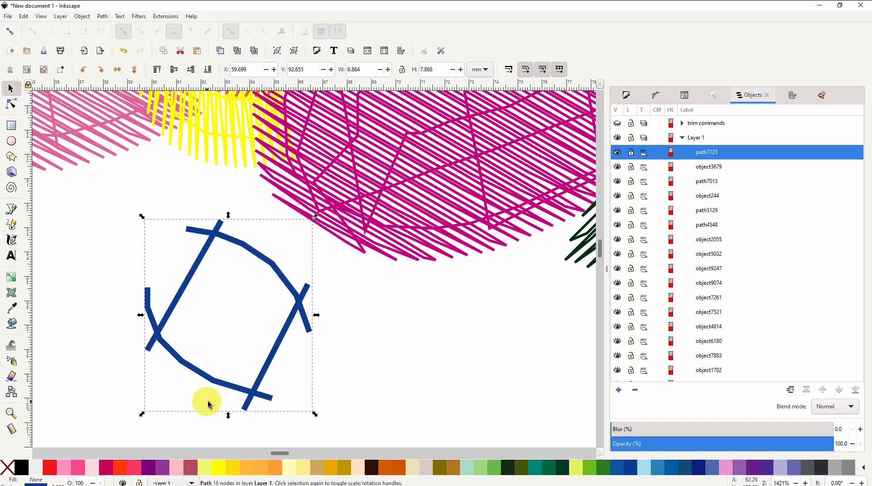
Examine the whole flower together with the redrawn stem, leaf, petal and band shapes around it.
scroll(253, 339, "right", 4)
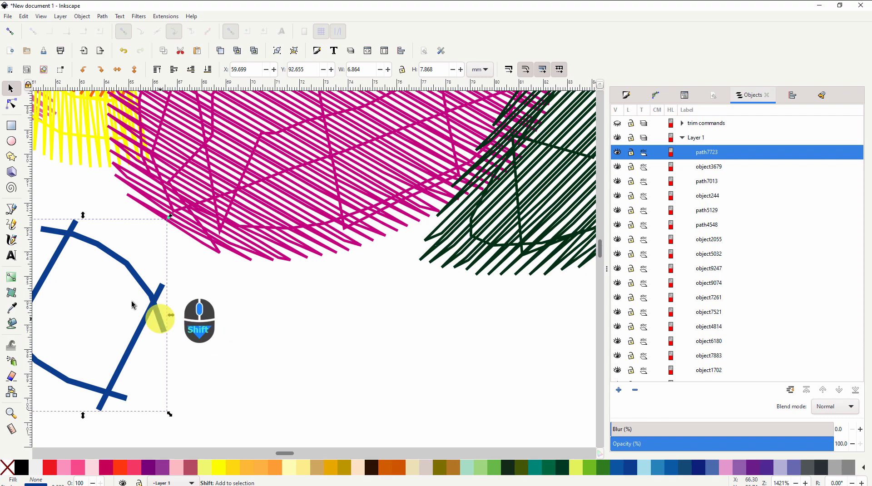
scroll(75, 241, "down", 1, "ctrl")
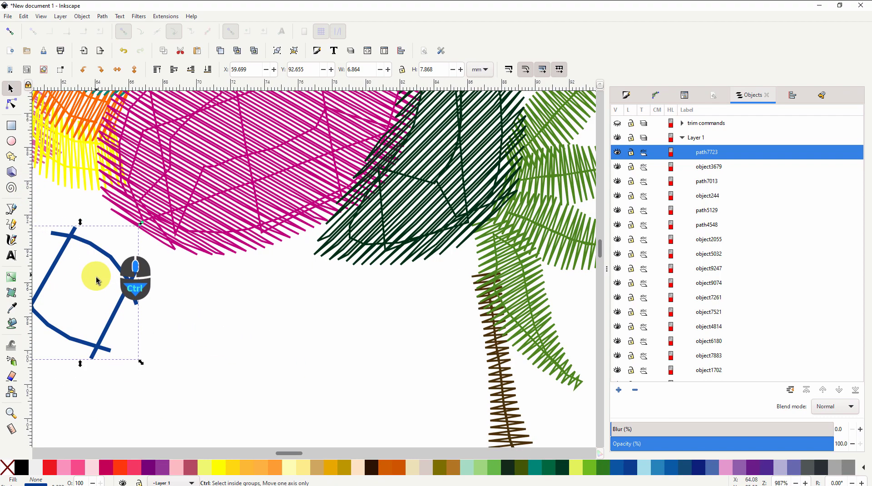
scroll(97, 280, "down", 3, "ctrl")
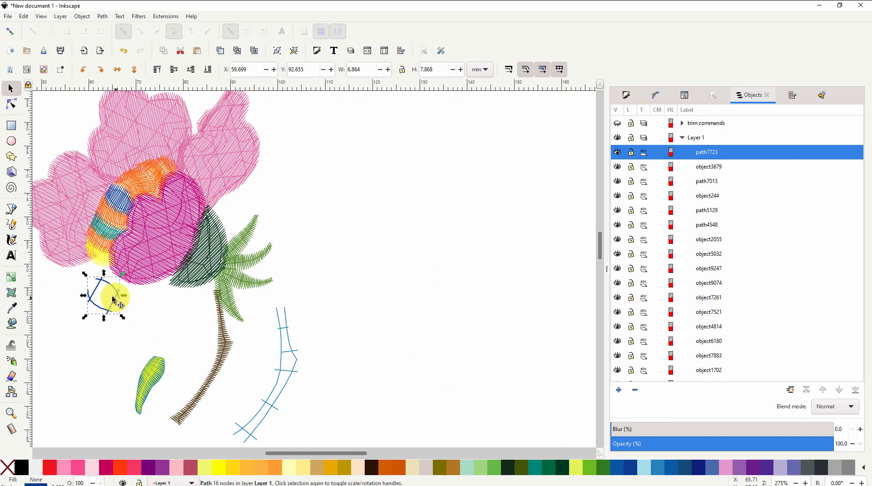
left_click_drag(132, 336, 290, 322)
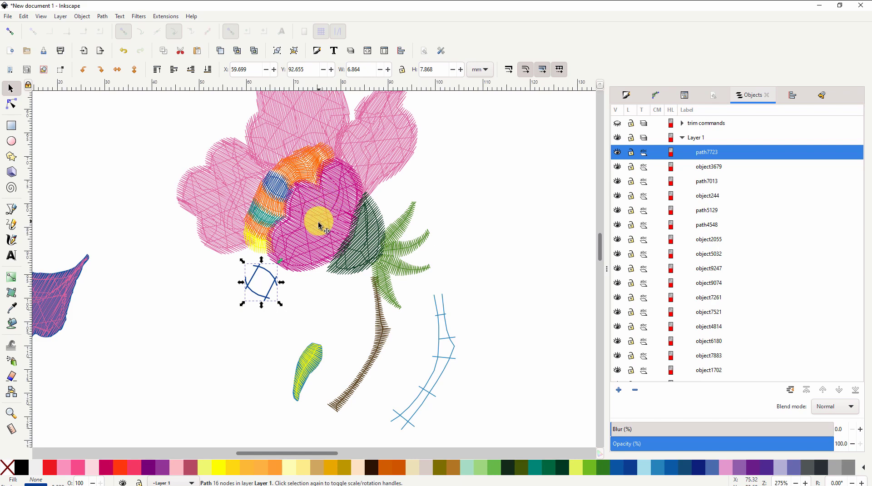
scroll(327, 195, "up", 4)
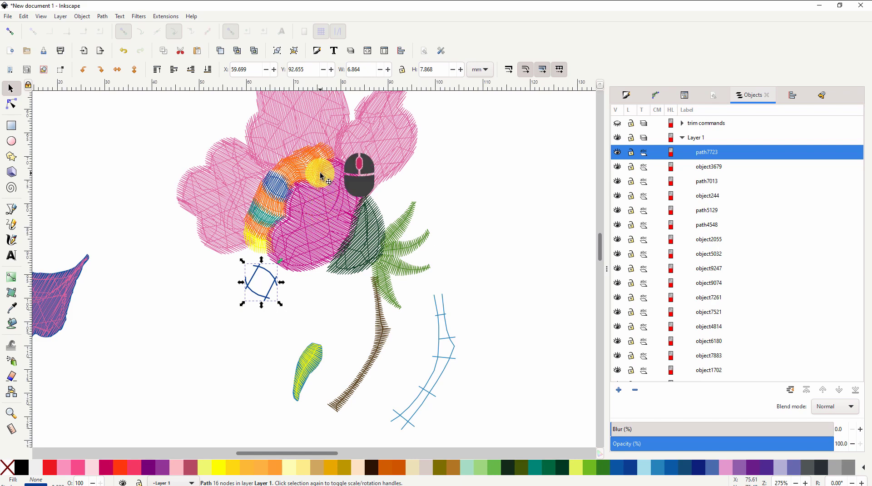
scroll(330, 247, "up", 1)
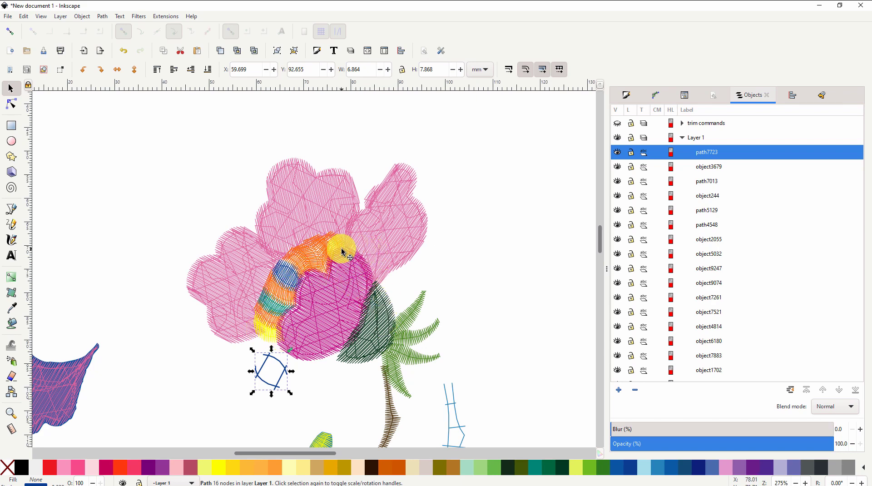
scroll(340, 253, "down", 2)
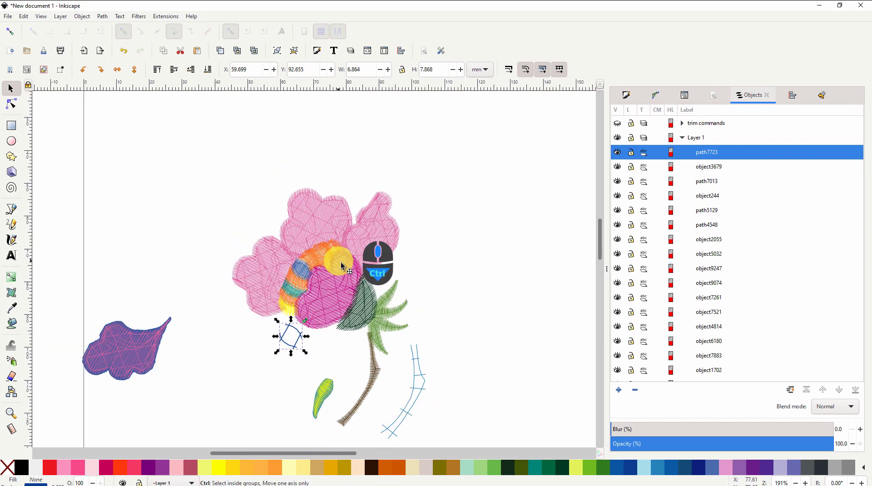